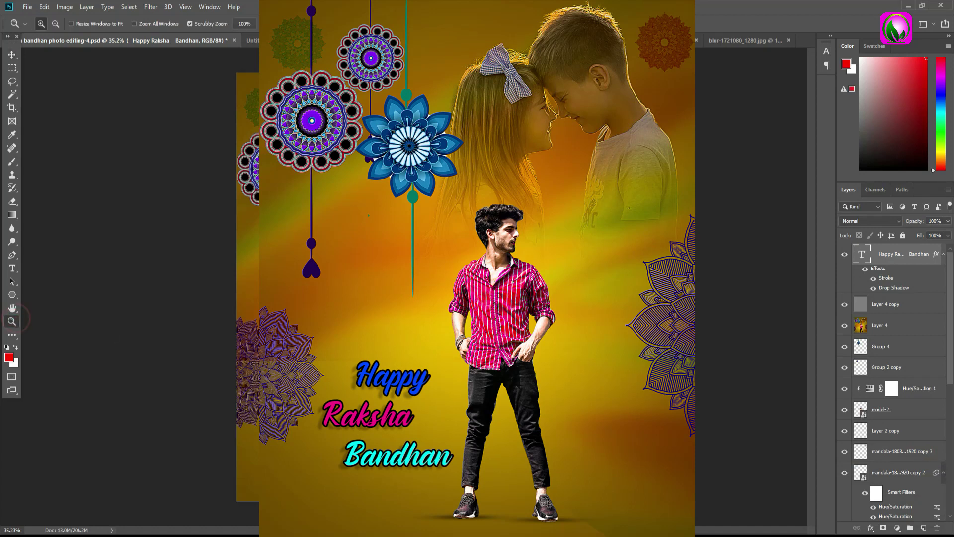
Switch to the Untitled-1 gradient document and verify it measures 1920 × 2370 pixels
click(404, 298)
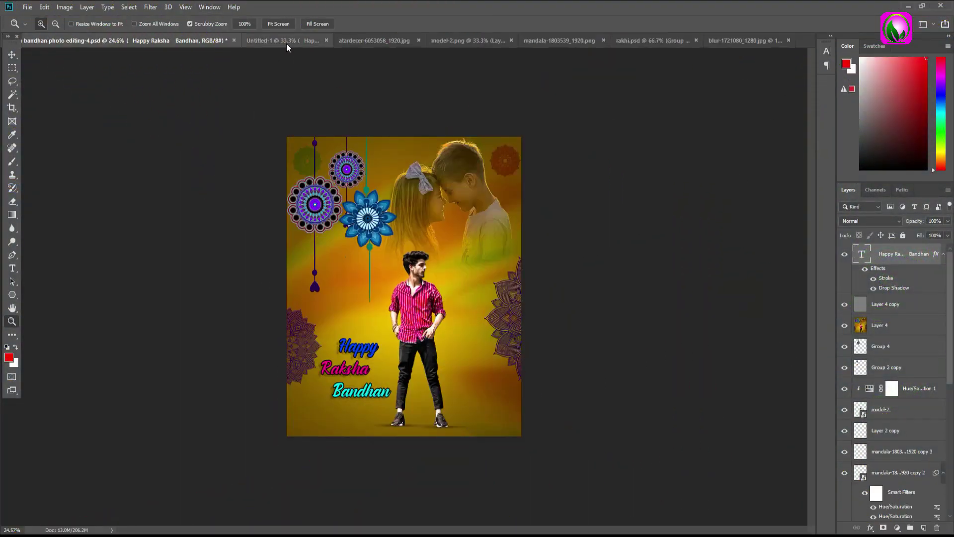
click(286, 41)
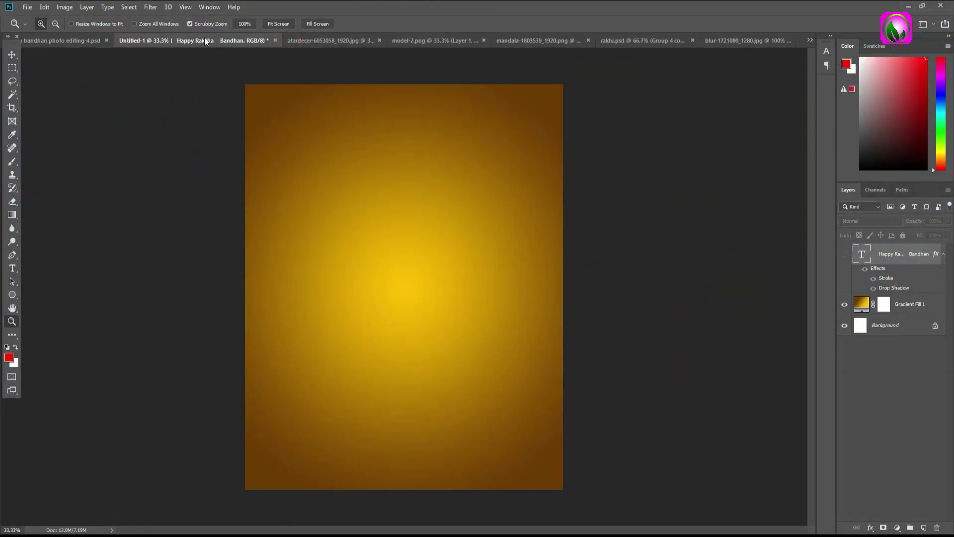
click(71, 6)
click(82, 84)
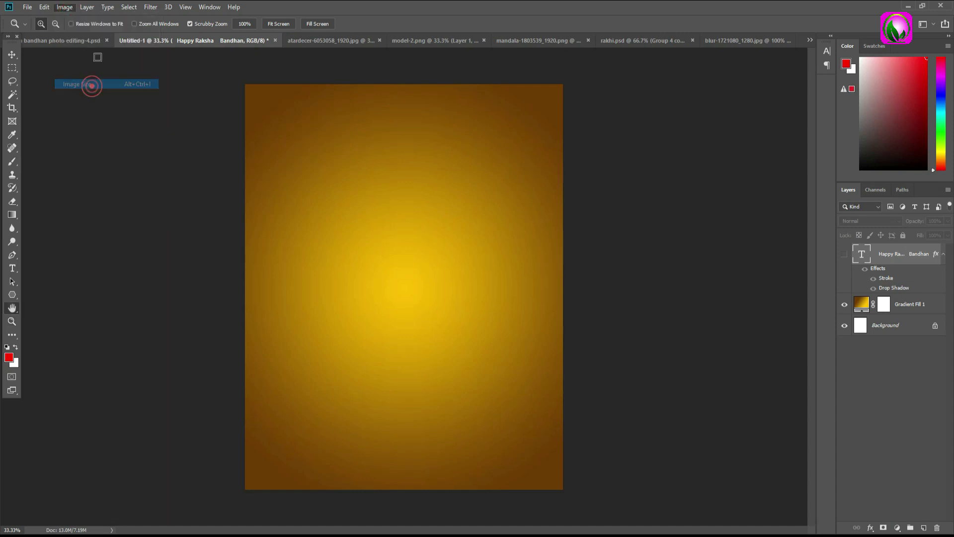
click(544, 171)
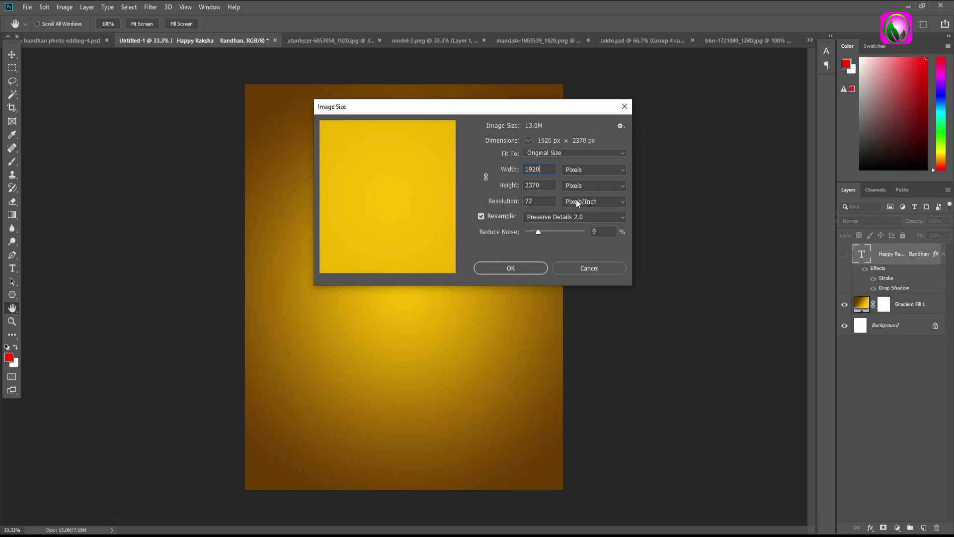
click(510, 268)
Set the Gradient Fill 1 stops to dark brown #6e3c06 and bright yellow #ffc105
click(909, 305)
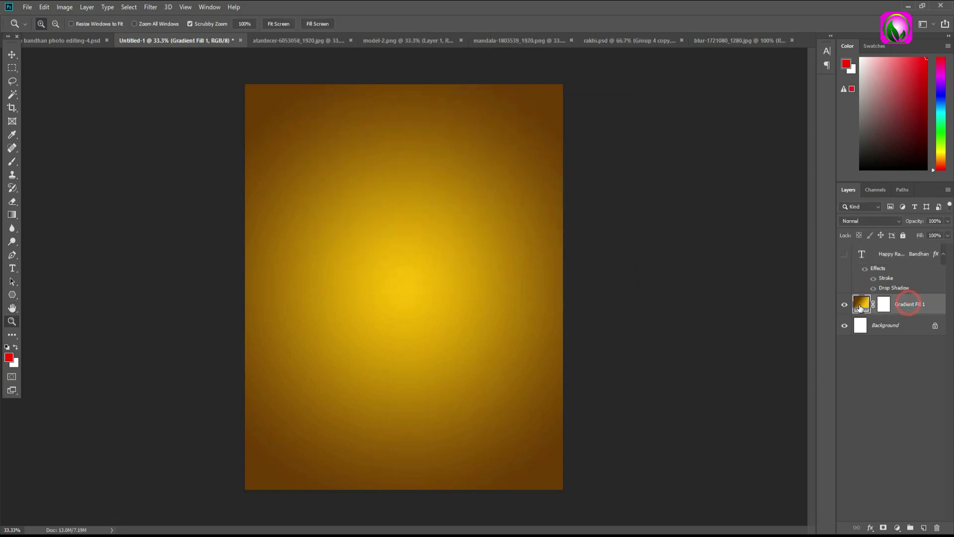
double_click(863, 306)
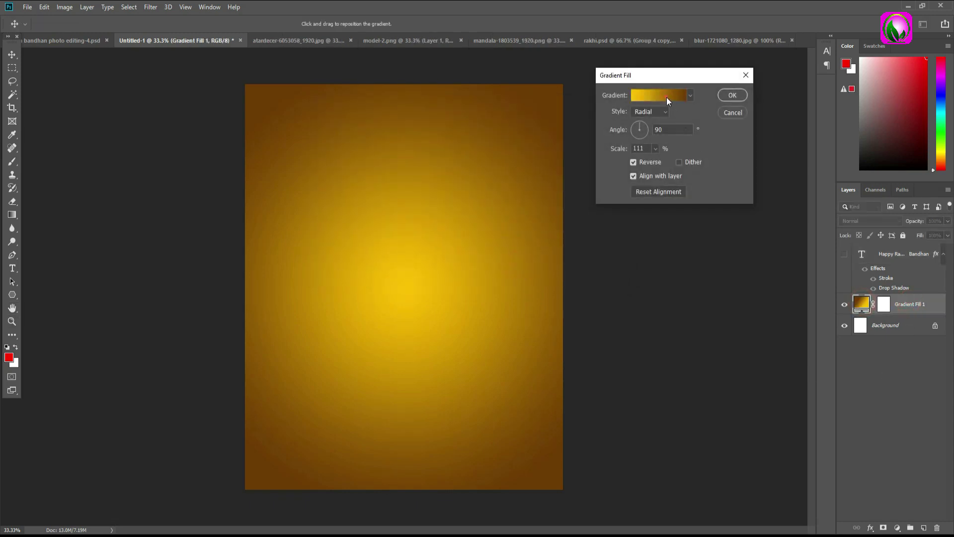
click(666, 95)
click(720, 262)
click(764, 305)
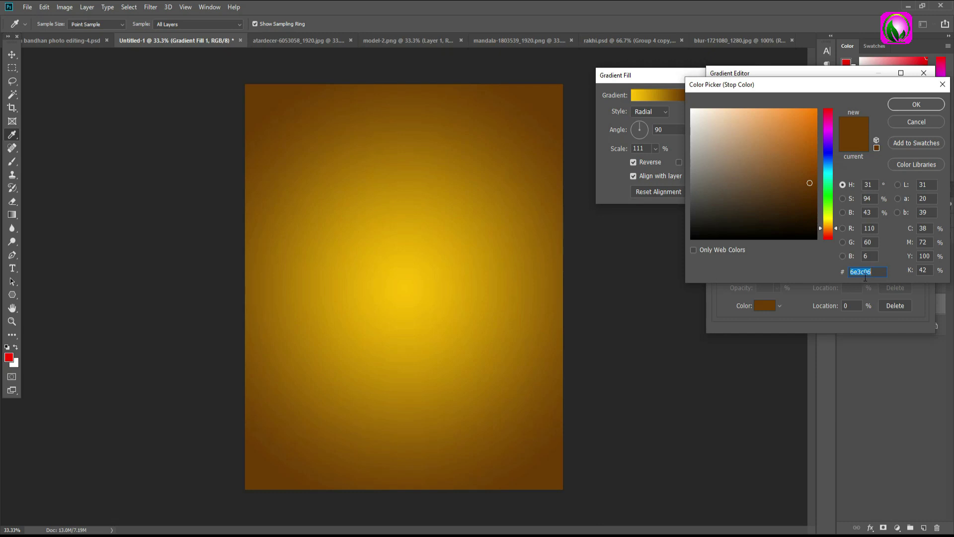
click(916, 105)
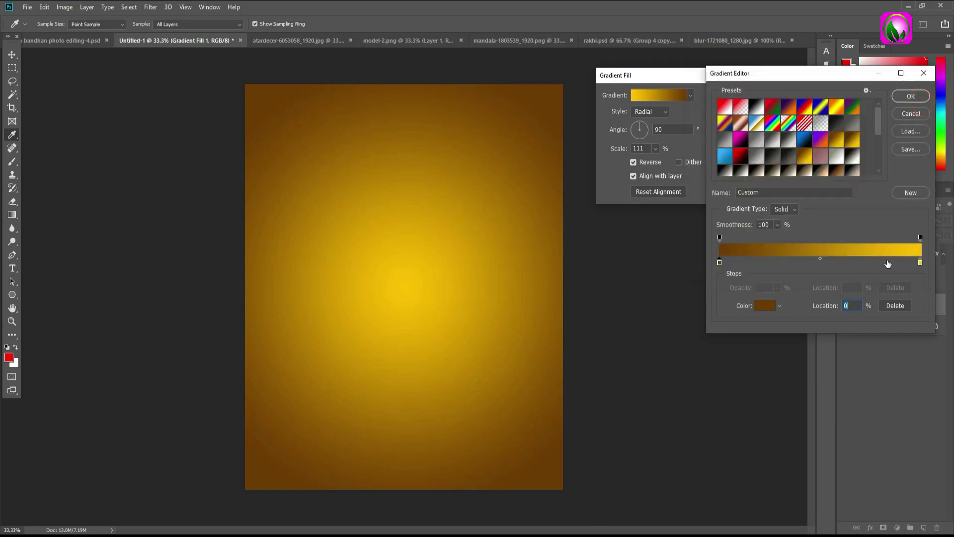
click(921, 262)
click(770, 308)
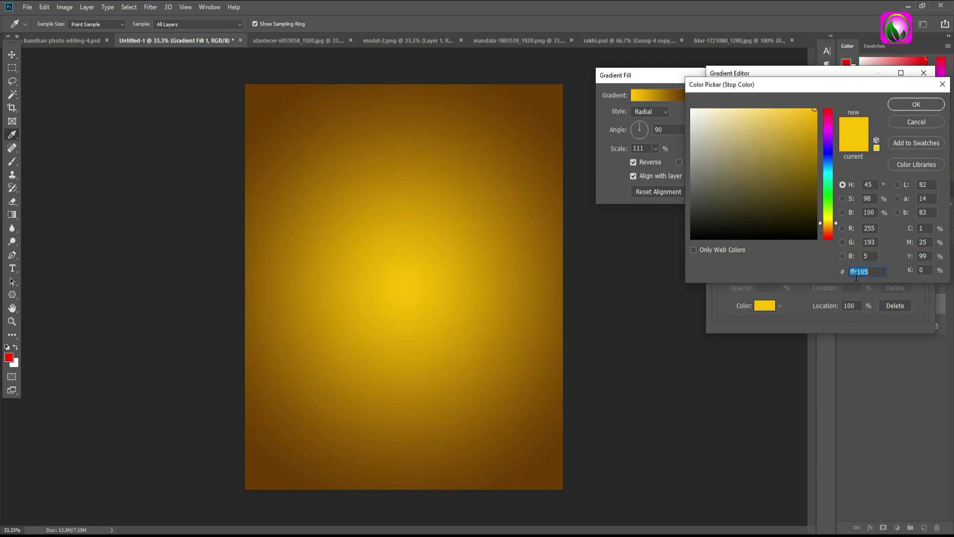
click(911, 106)
click(911, 97)
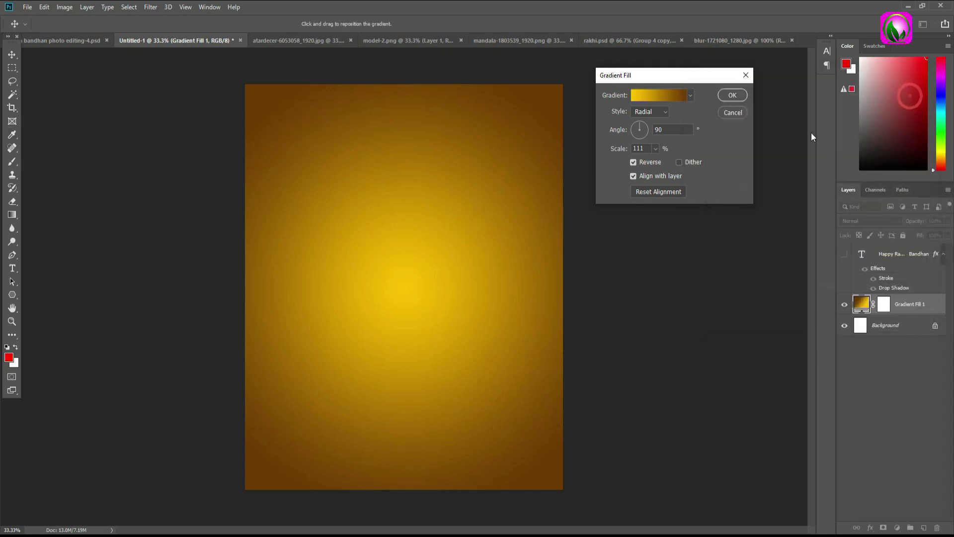
click(733, 94)
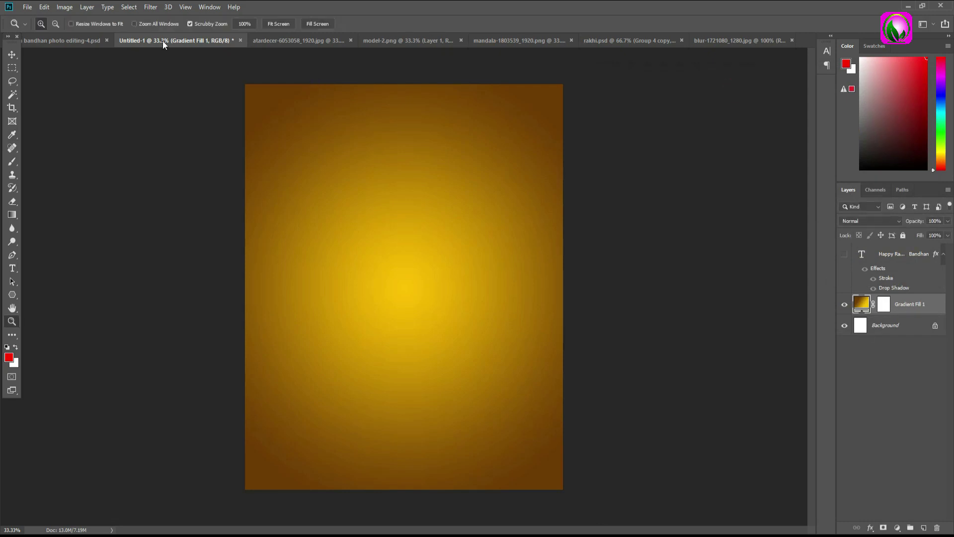
Drag the black line-art mandala from its document into the Untitled-1 gradient canvas
click(84, 41)
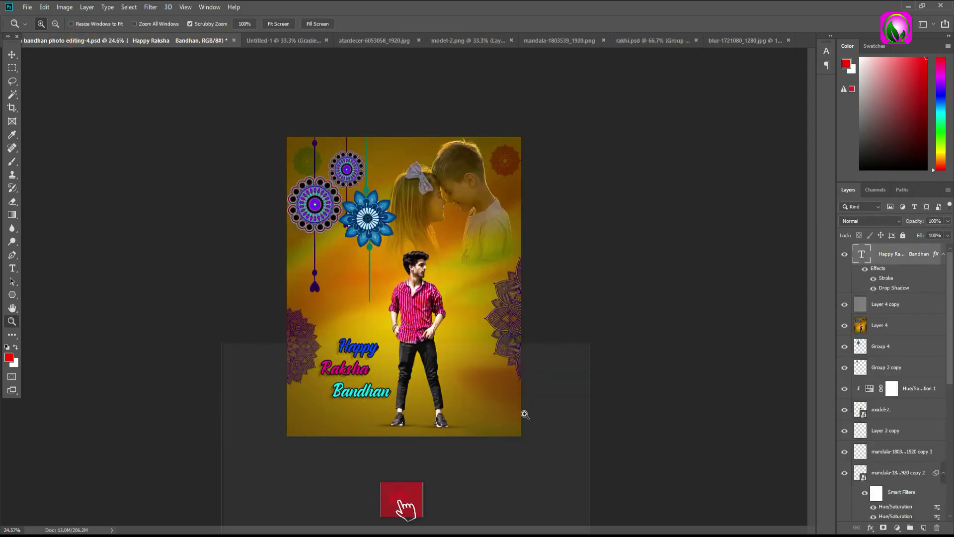
key(ctrl+plus)
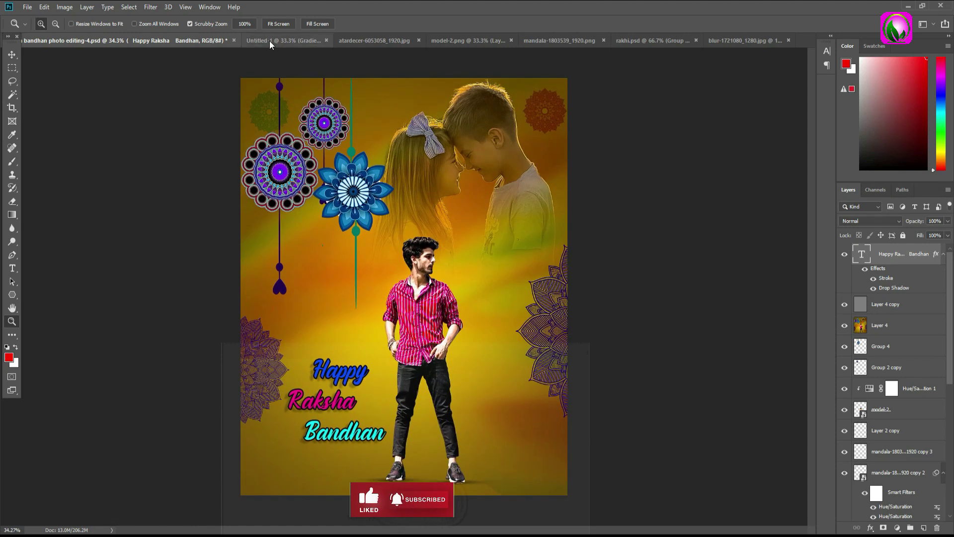
click(366, 40)
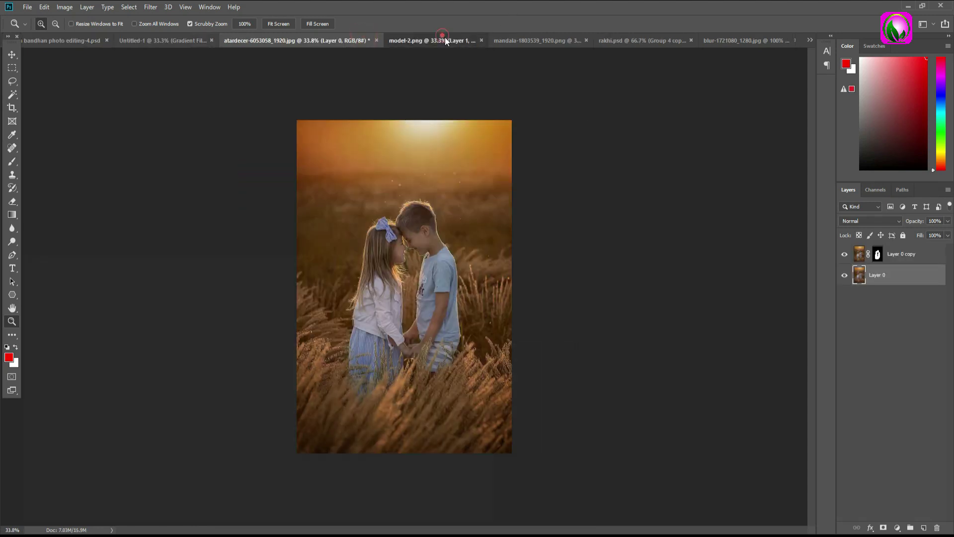
click(445, 39)
click(514, 40)
key(v)
key(d)
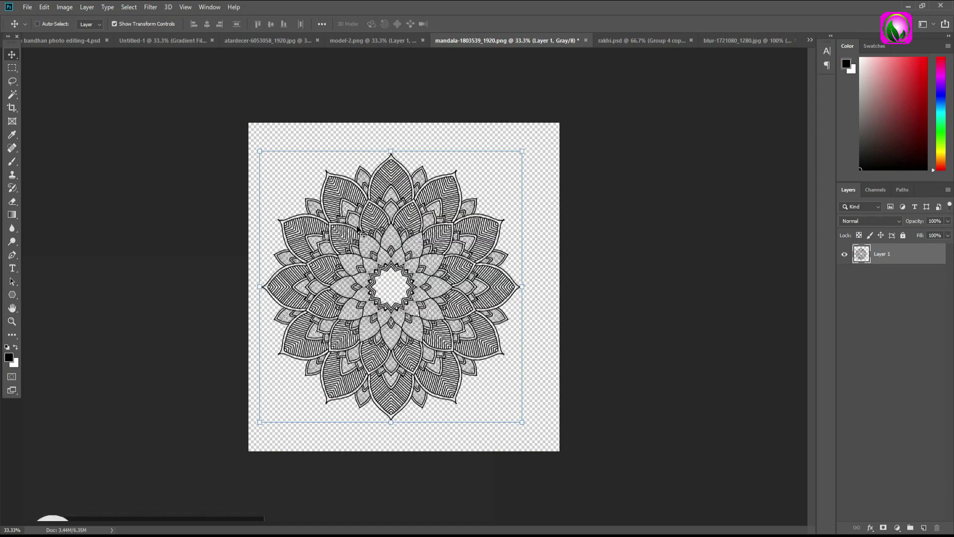
mouse_move(392, 217)
mouse_down()
mouse_move(163, 42)
mouse_move(405, 314)
mouse_up()
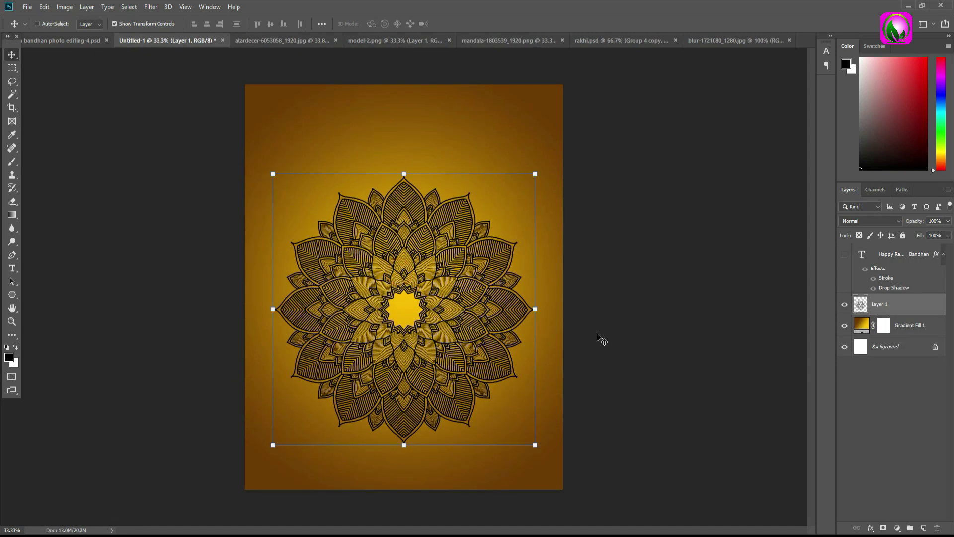
Colorize the mandala purple with Hue 250, Saturation +83 and Lightness -27
key(ctrl+u)
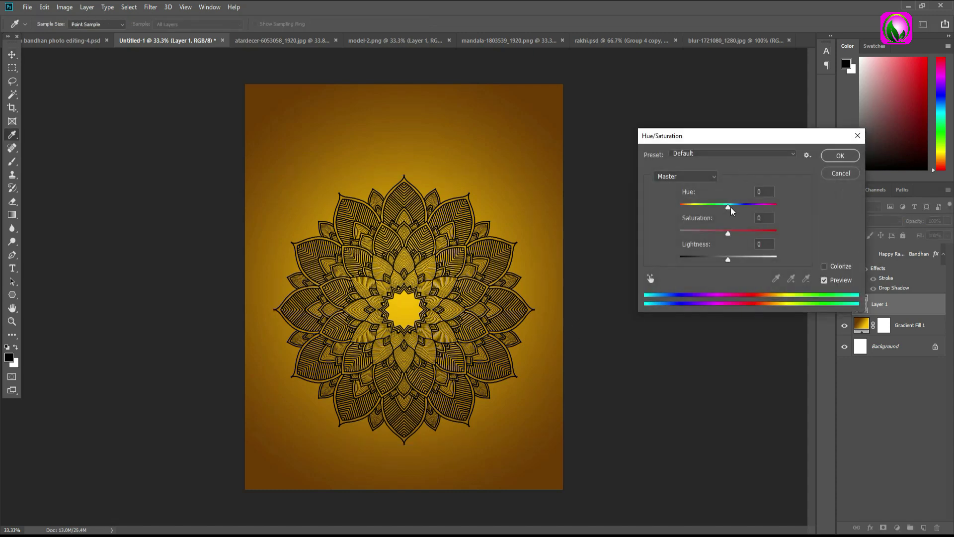
drag(728, 206, 680, 207)
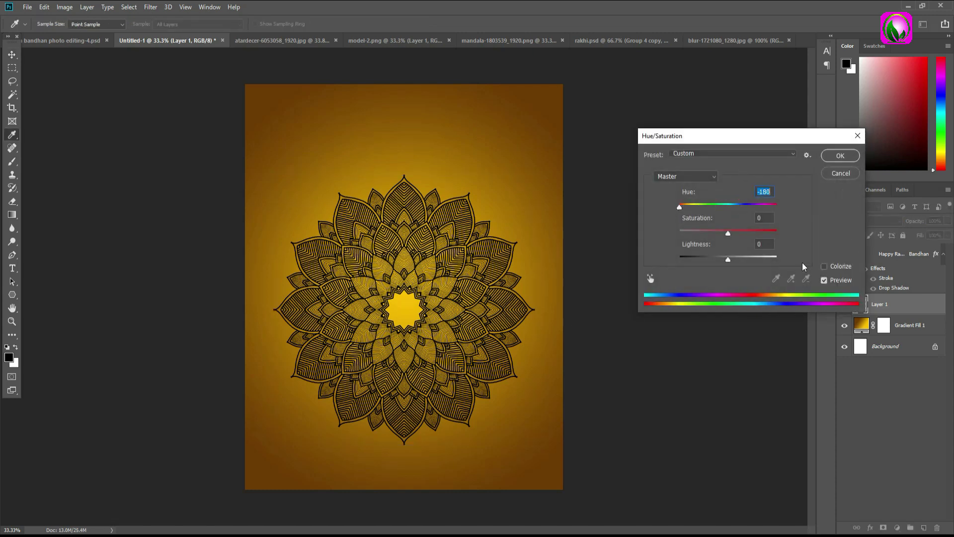
click(826, 267)
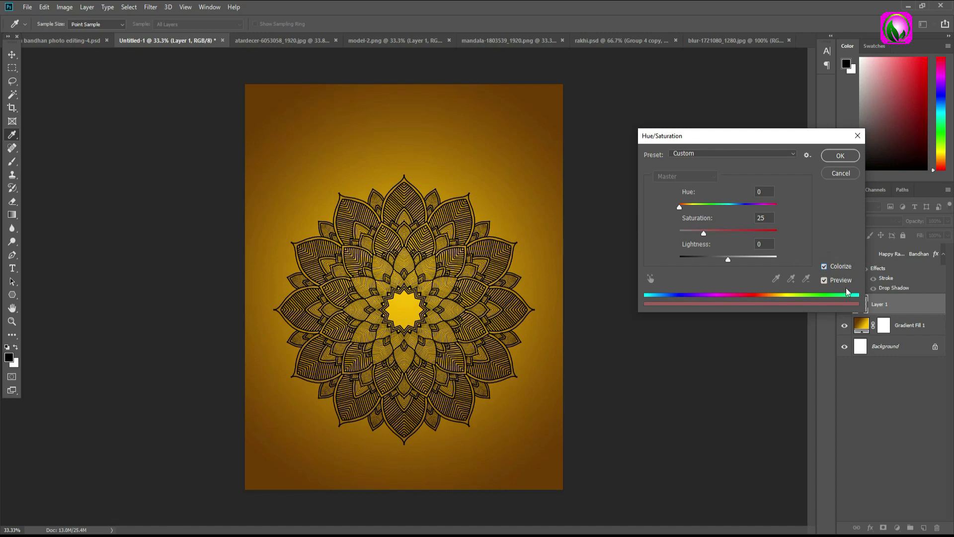
drag(708, 233, 760, 233)
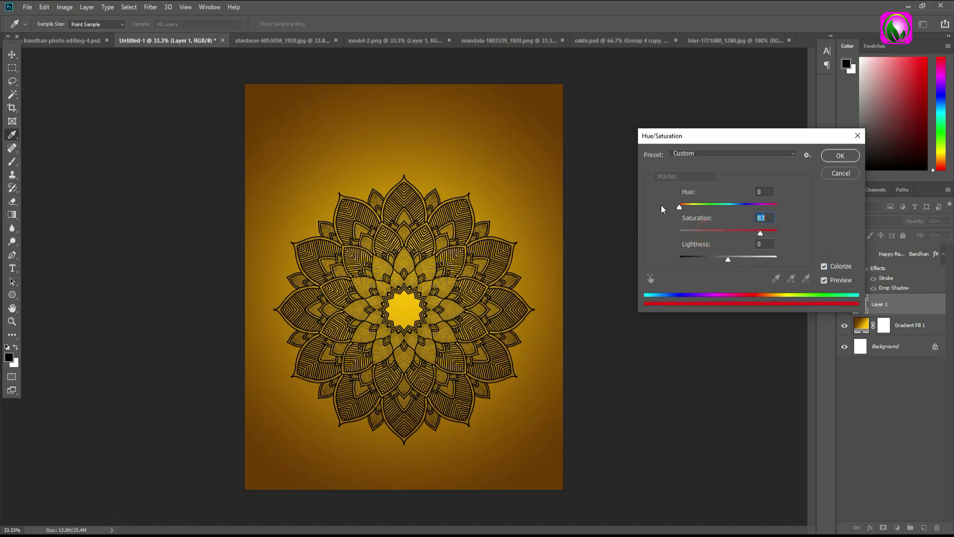
drag(679, 207, 757, 207)
drag(754, 208, 753, 206)
drag(729, 259, 715, 259)
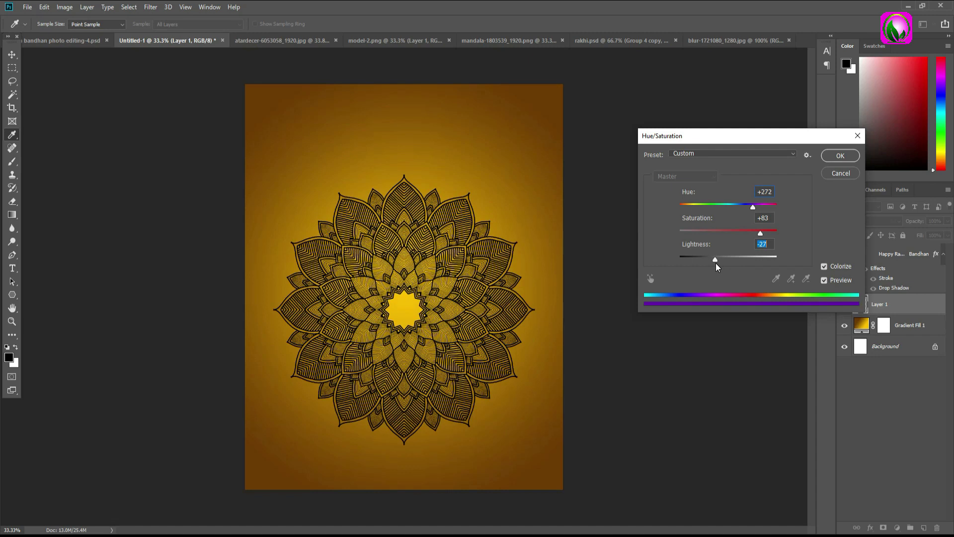
click(840, 156)
Shrink the mandala to about half size and place it partly off the left edge
key(v)
drag(458, 306, 438, 270)
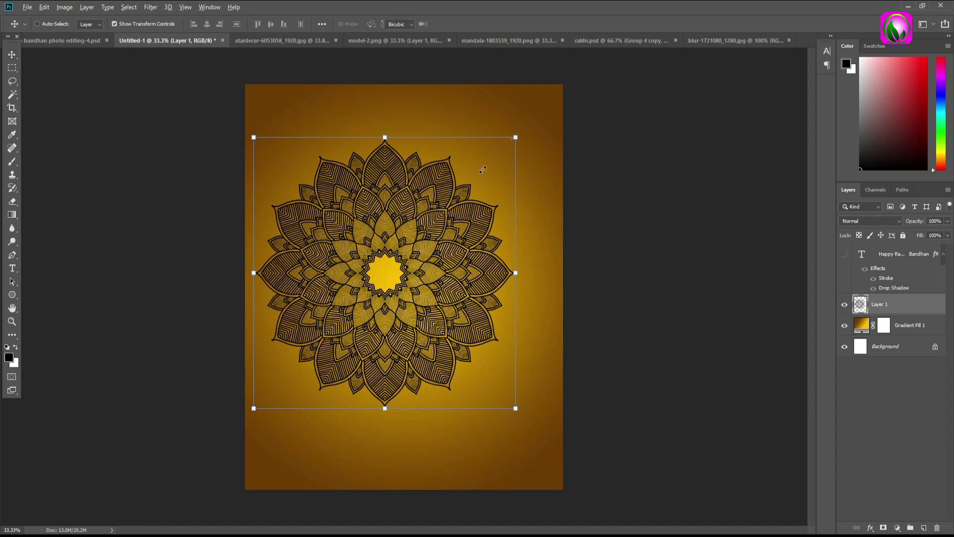
drag(515, 137, 454, 200)
drag(422, 257, 318, 382)
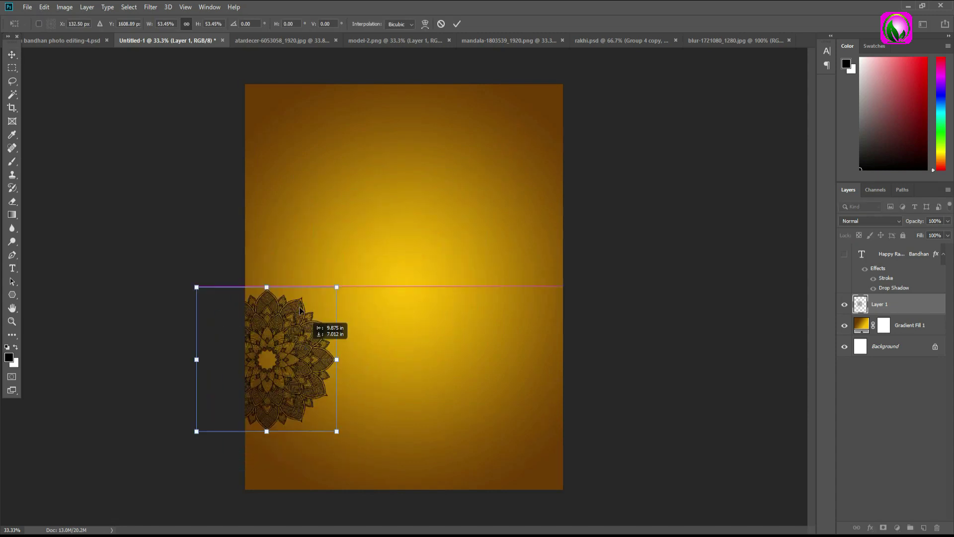
click(65, 40)
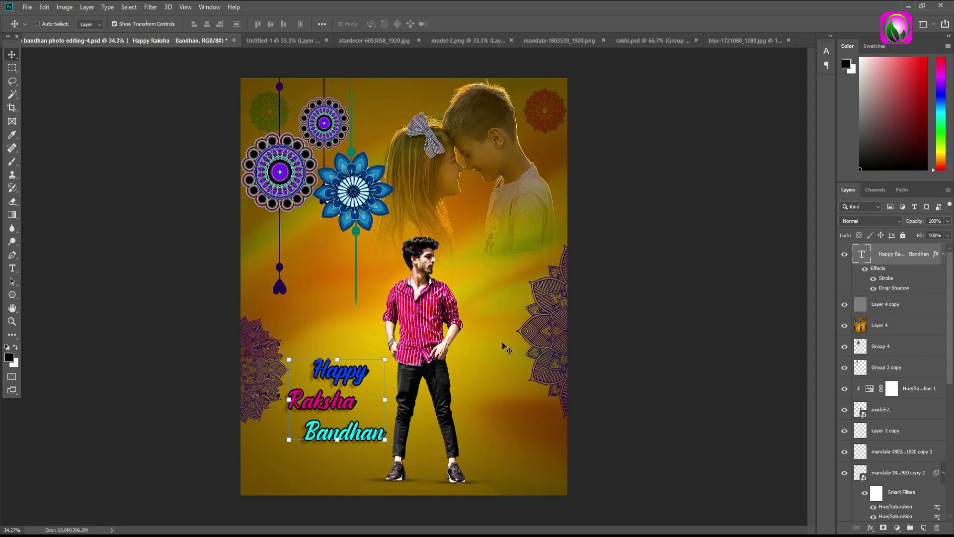
click(272, 43)
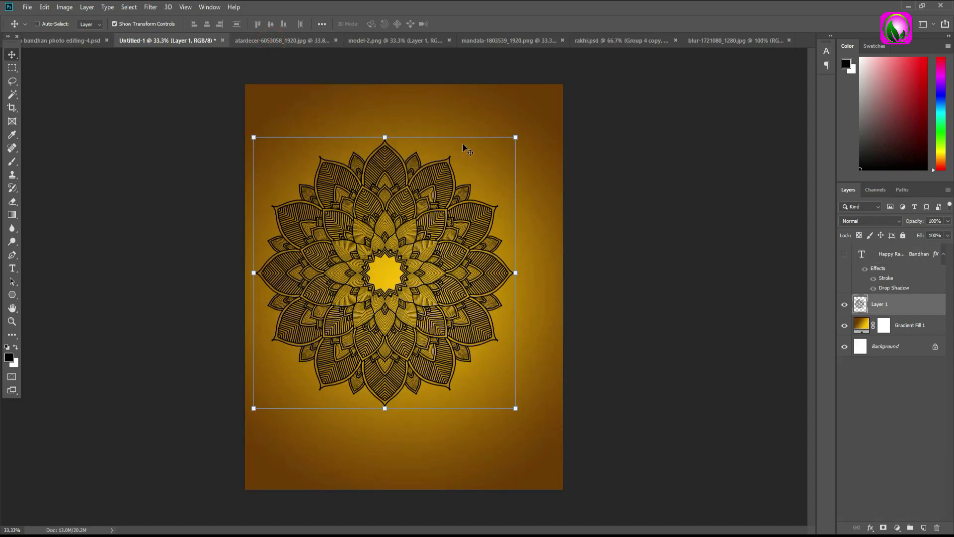
Refine the left mandala's size and position, then duplicate it onto the right edge
drag(512, 143, 451, 203)
drag(398, 271, 250, 369)
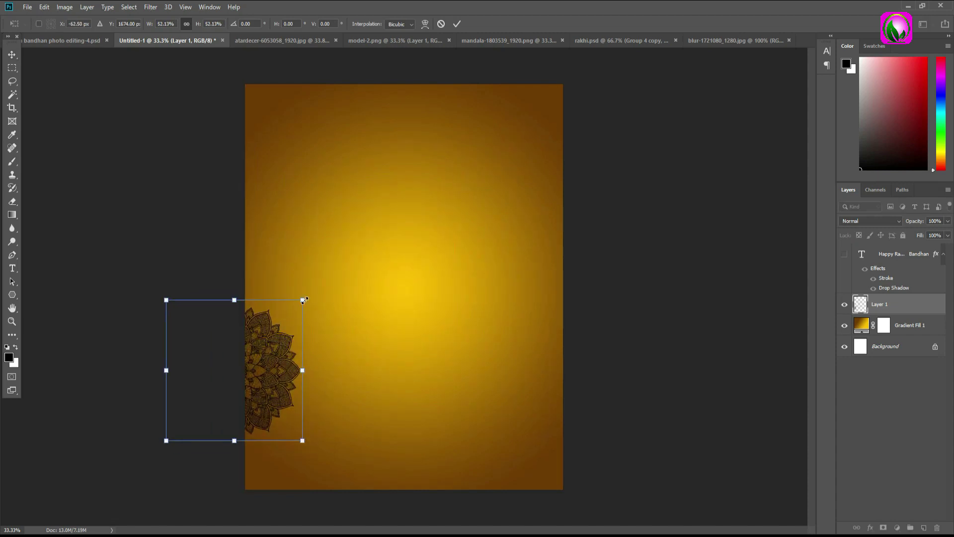
drag(303, 299, 308, 295)
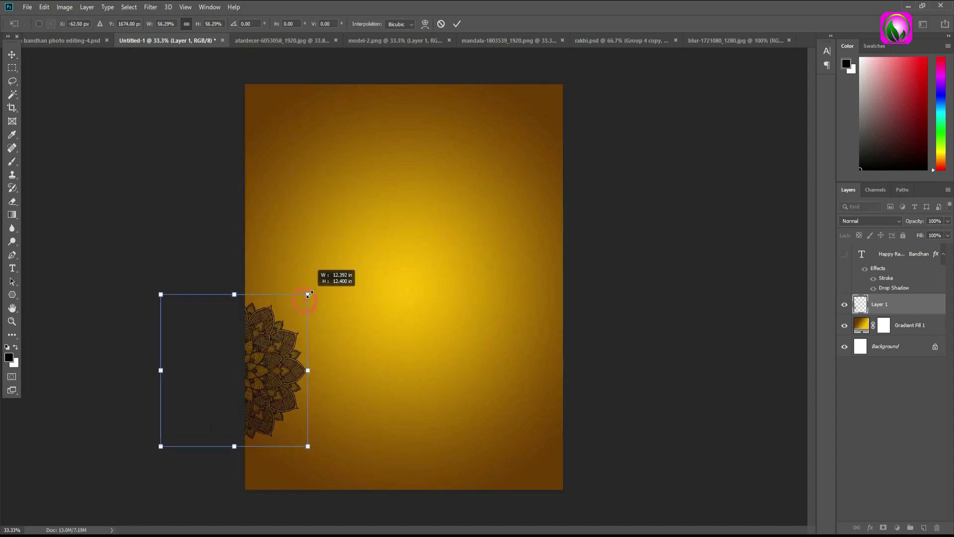
click(456, 23)
mouse_move(277, 371)
mouse_down()
mouse_move(615, 358)
mouse_move(666, 409)
mouse_up()
drag(586, 356, 613, 366)
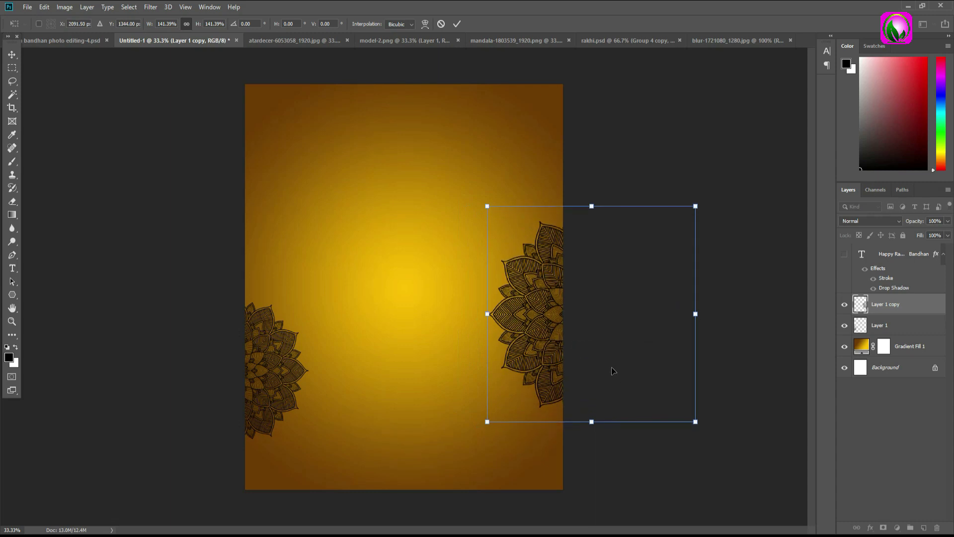
Duplicate the right mandala as a small copy near the top-left corner
click(457, 24)
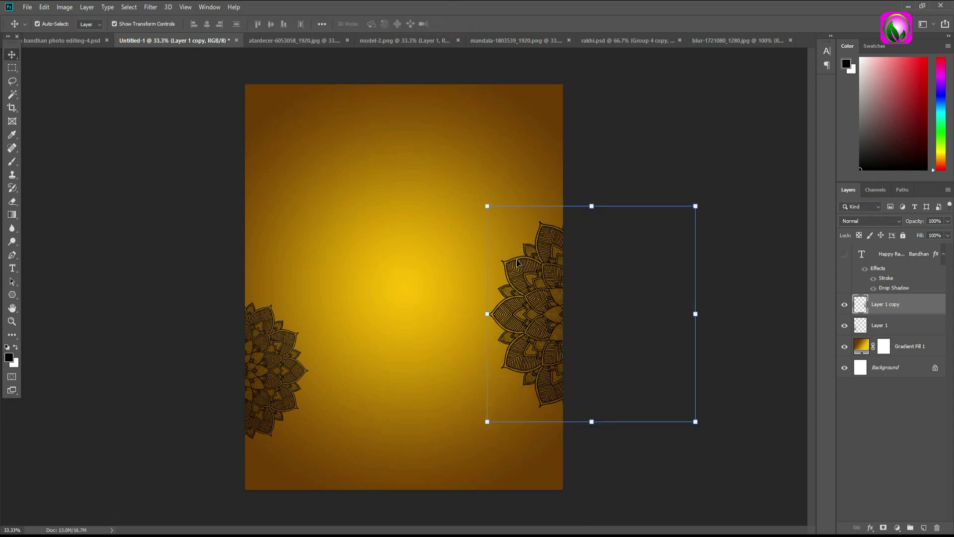
key(ctrl+j)
drag(683, 220, 622, 276)
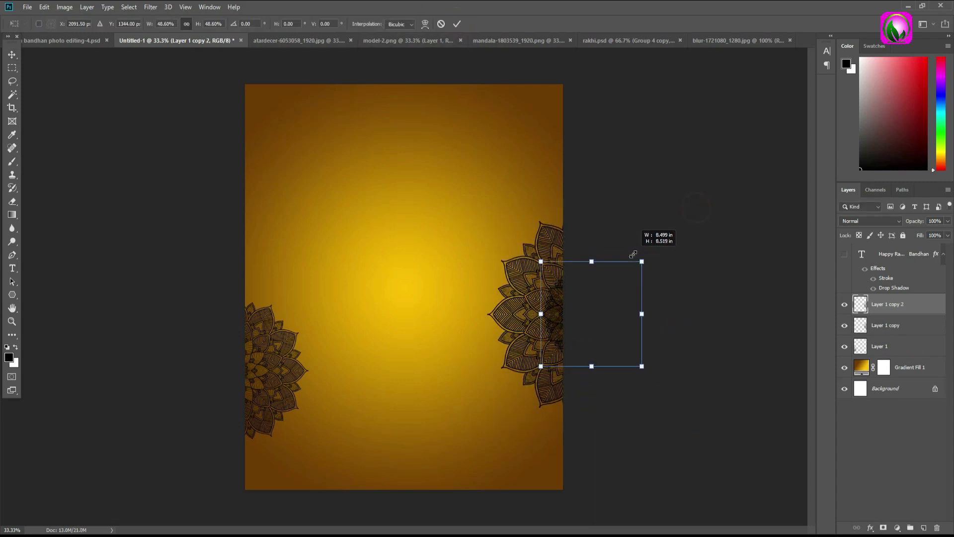
mouse_move(606, 312)
mouse_down()
mouse_move(329, 165)
mouse_move(346, 145)
mouse_move(294, 122)
mouse_move(500, 156)
mouse_up()
click(461, 23)
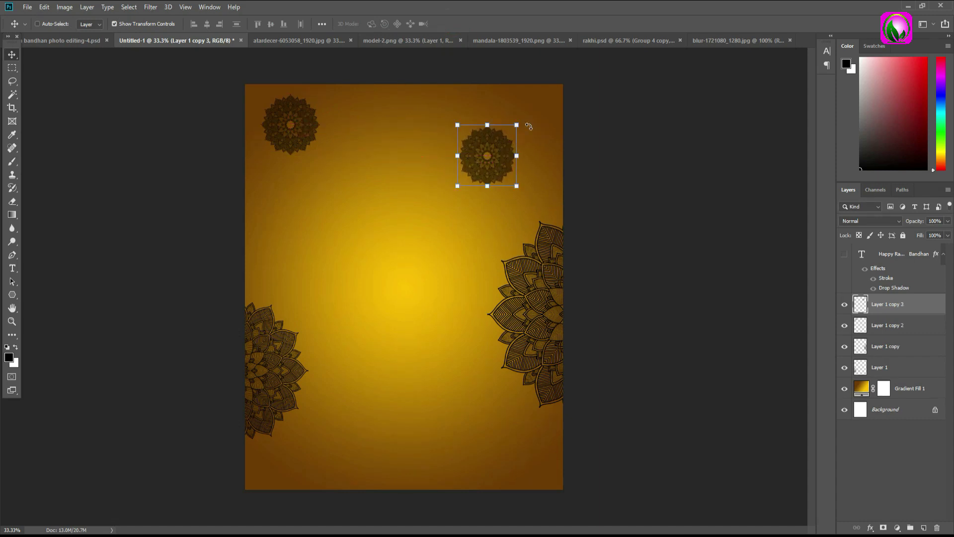
Shrink the top-right mandala and nudge the top-left one further into its corner
drag(517, 126, 505, 135)
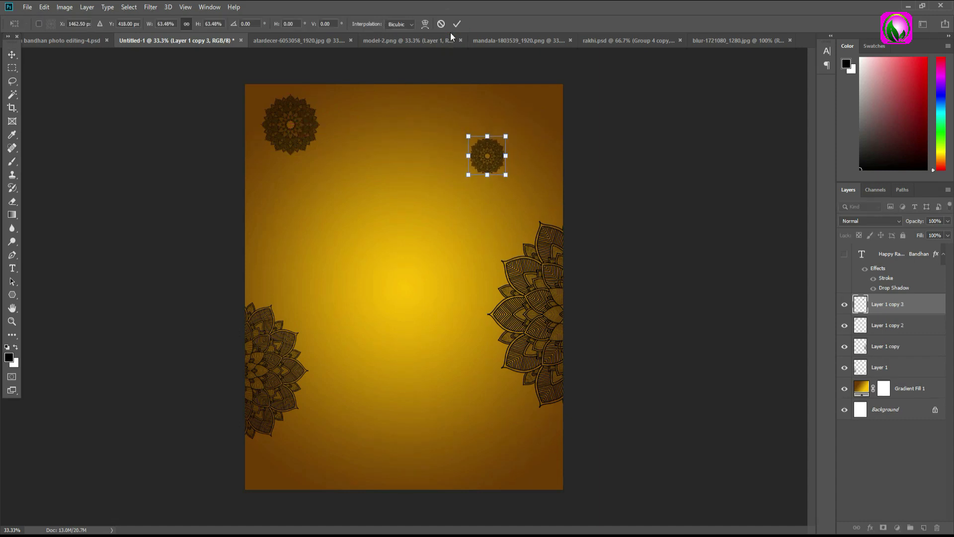
key(Return)
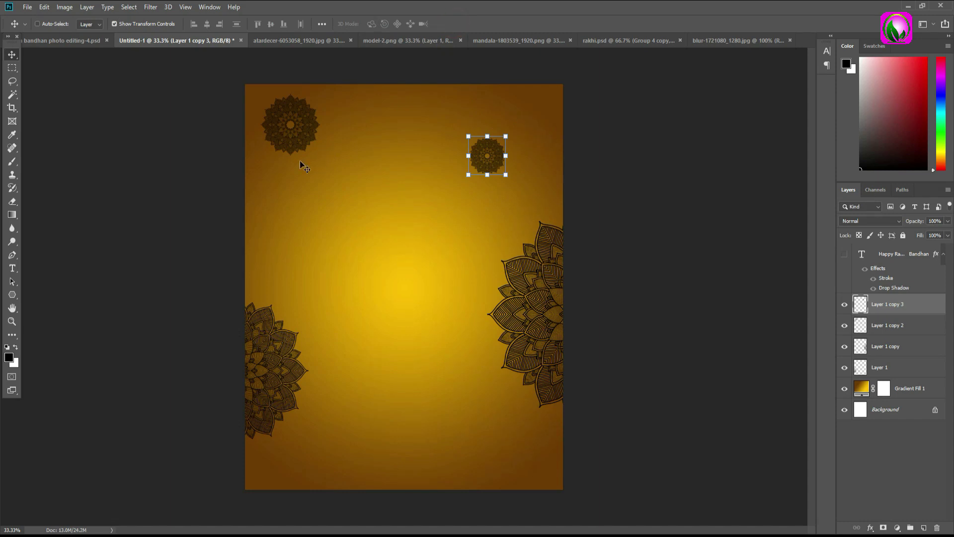
key(alt+bracketleft)
drag(305, 131, 289, 126)
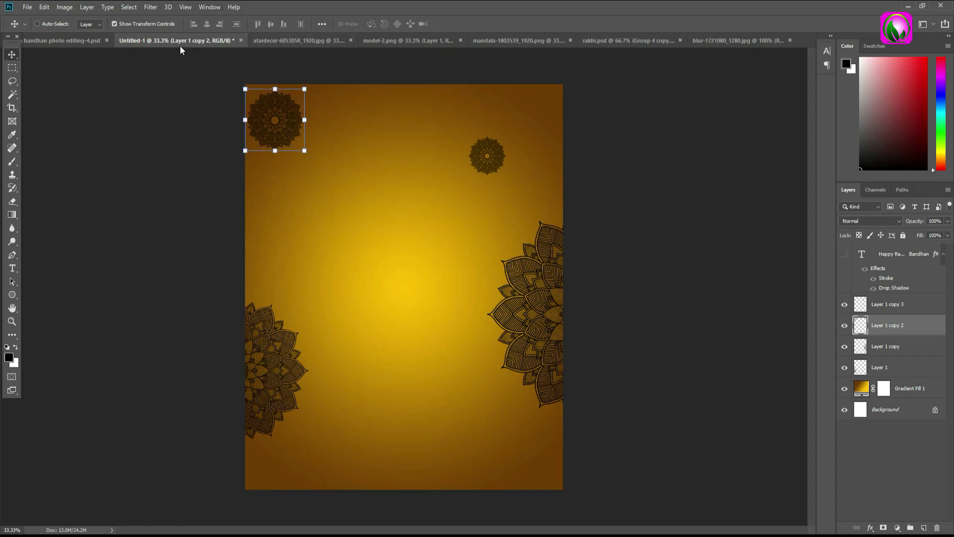
click(611, 40)
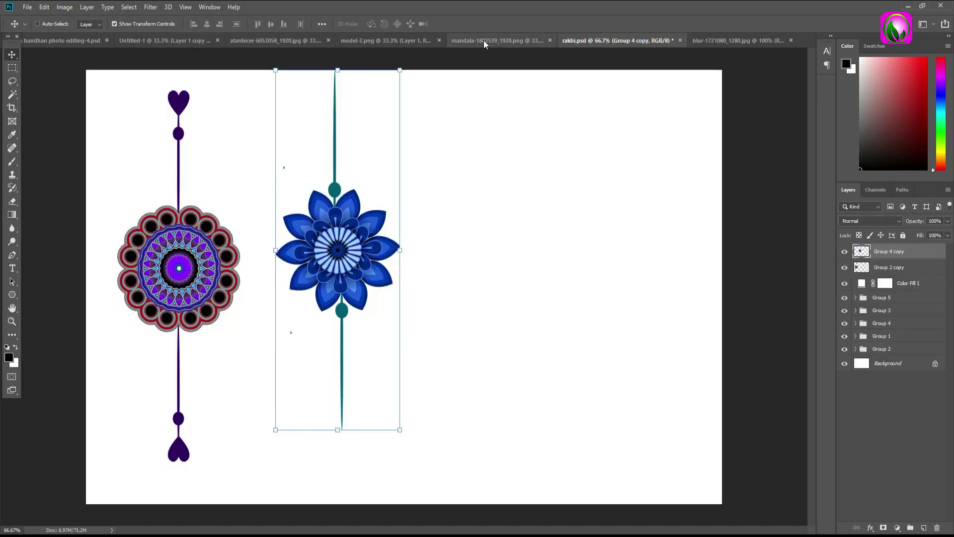
In the children photo, hide the unmasked Layer 0 and select its masked copy
click(483, 40)
click(368, 40)
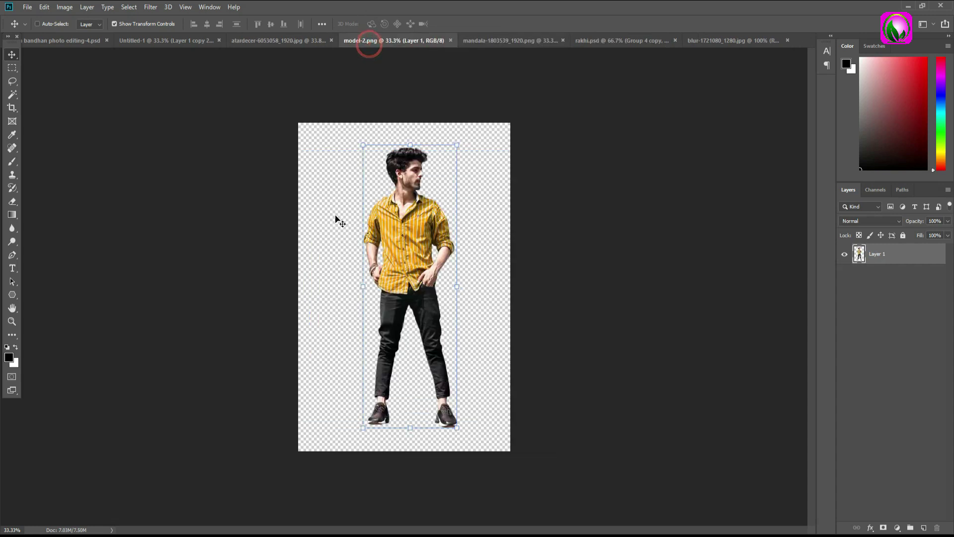
click(282, 42)
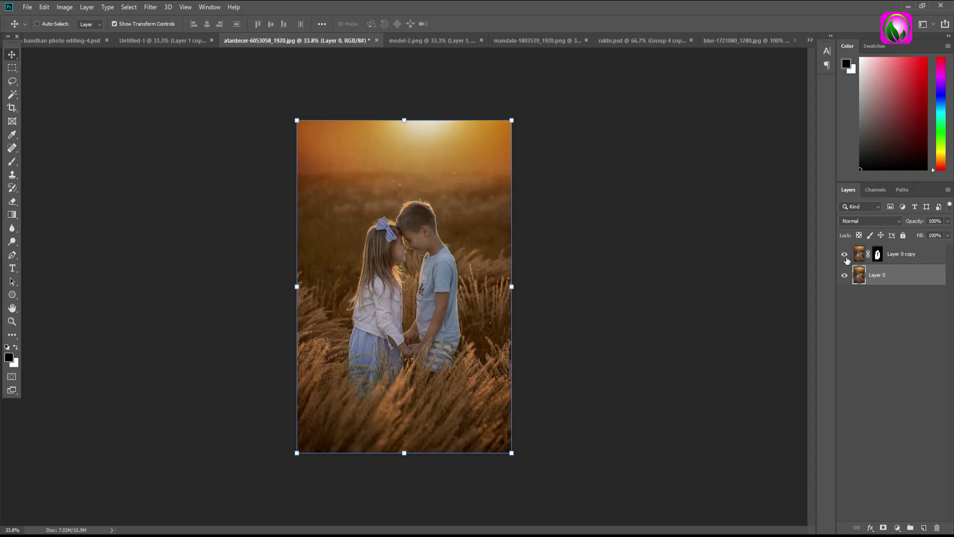
click(845, 275)
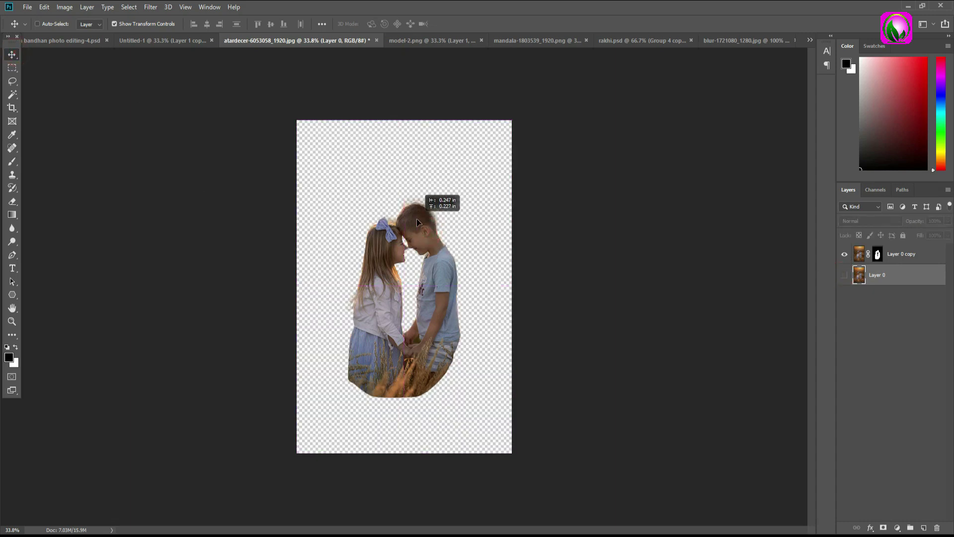
click(897, 258)
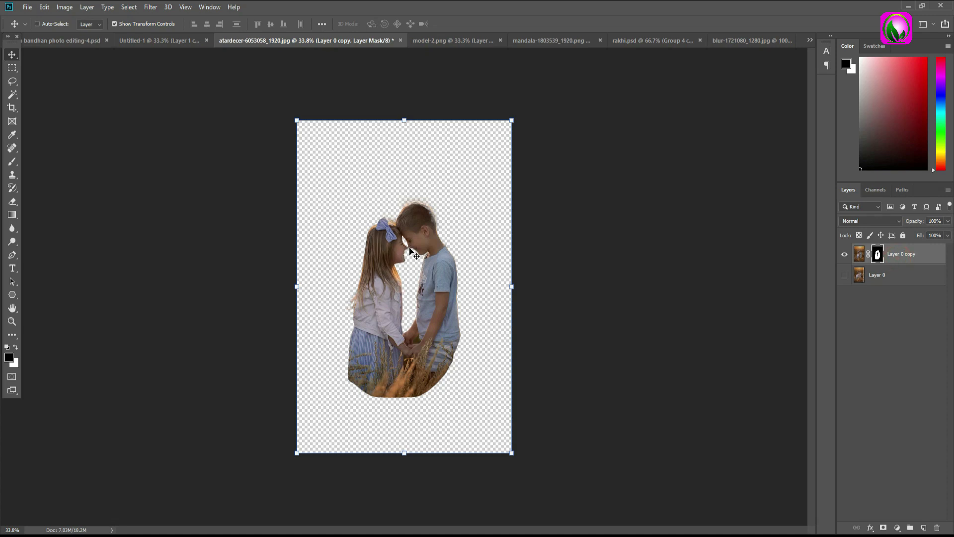
Drag the children cutout onto the poster and enlarge it over the centre
drag(398, 266, 167, 53)
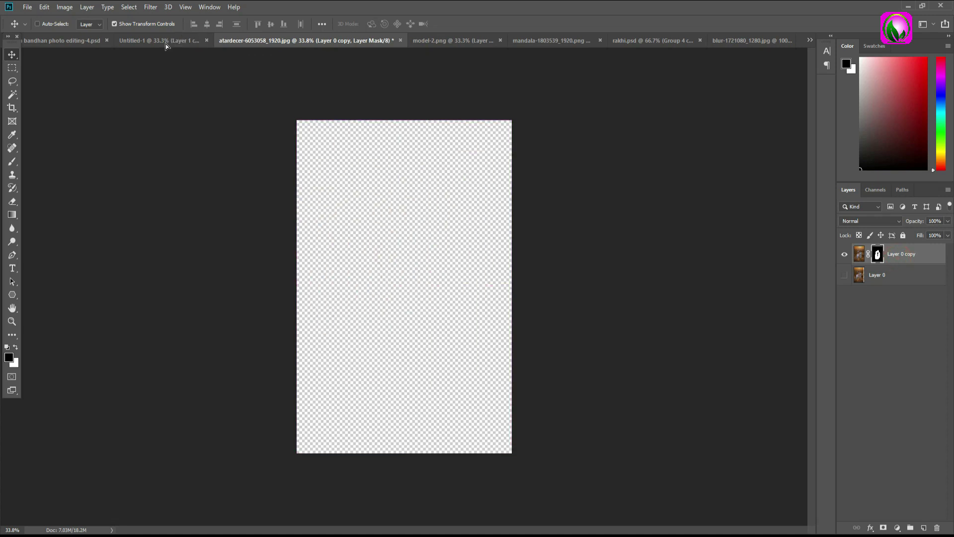
mouse_move(167, 52)
mouse_down()
mouse_move(489, 400)
mouse_move(595, 411)
mouse_up()
key(ctrl+t)
drag(446, 243, 459, 225)
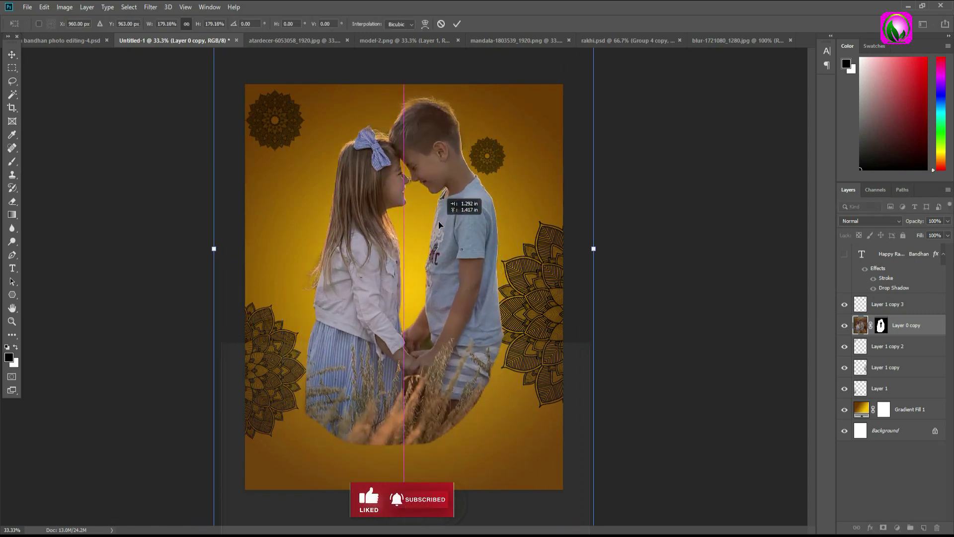
Apply the existing mask and add a gradient mask fading the children below their shoulders
click(462, 26)
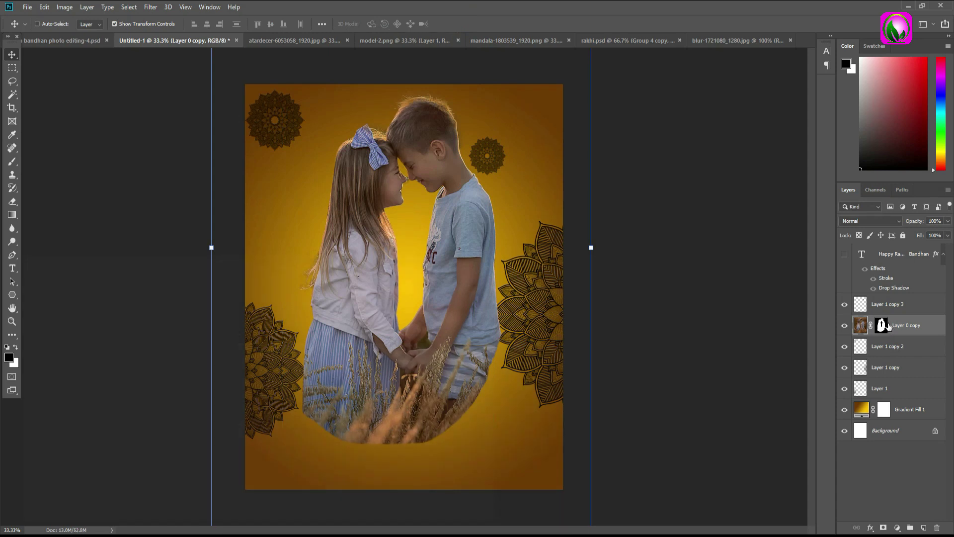
right_click(883, 326)
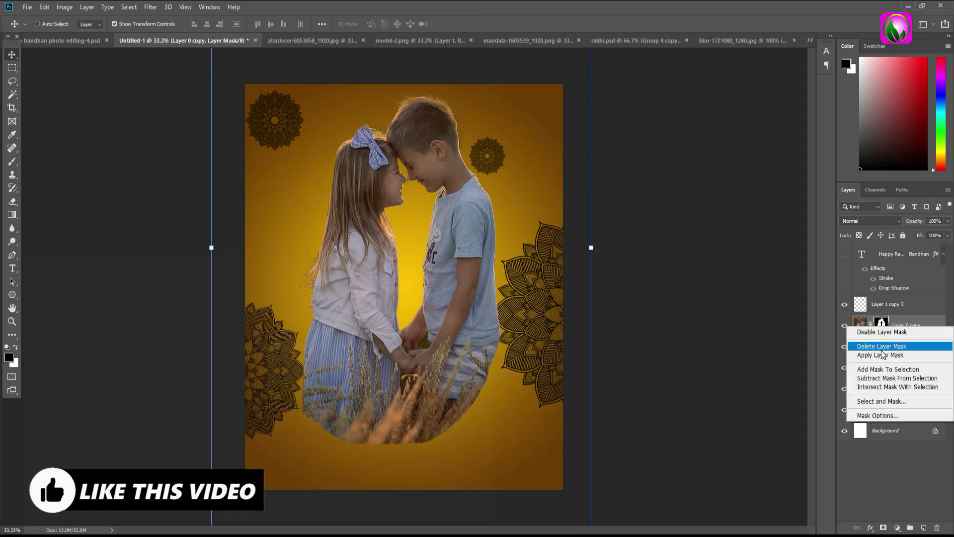
click(880, 354)
click(883, 528)
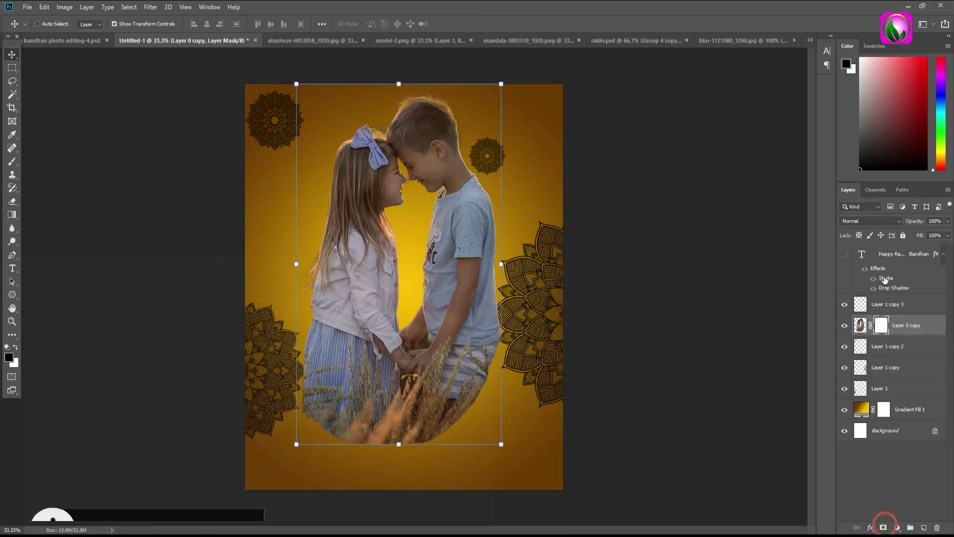
click(12, 214)
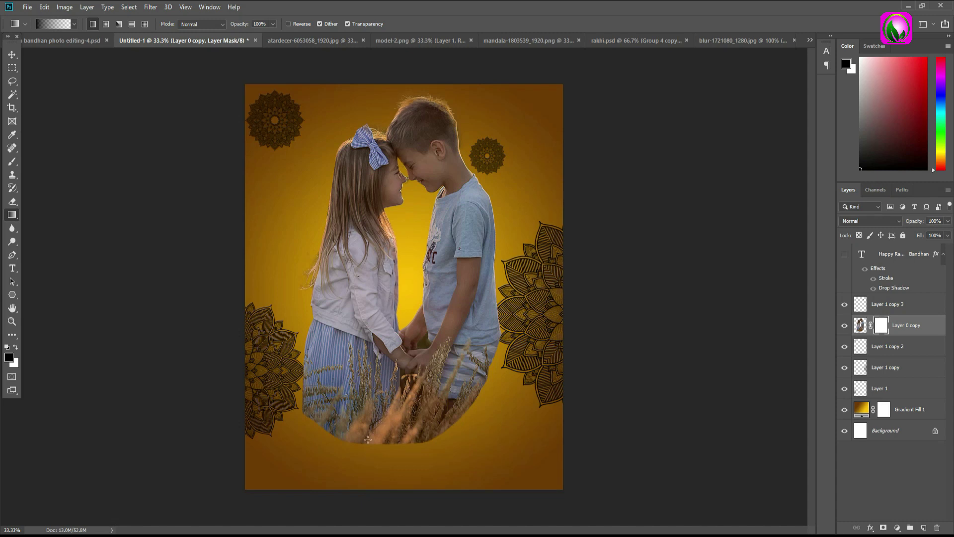
drag(381, 452, 401, 286)
drag(378, 362, 351, 208)
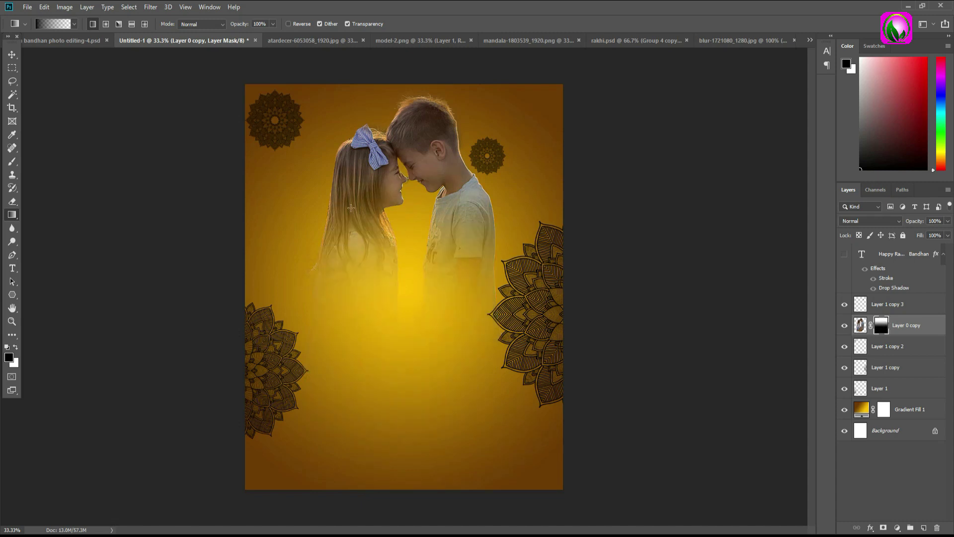
Set the children photo to 75% opacity, stack it above the mandala, and shift it right
click(11, 55)
drag(422, 152, 440, 153)
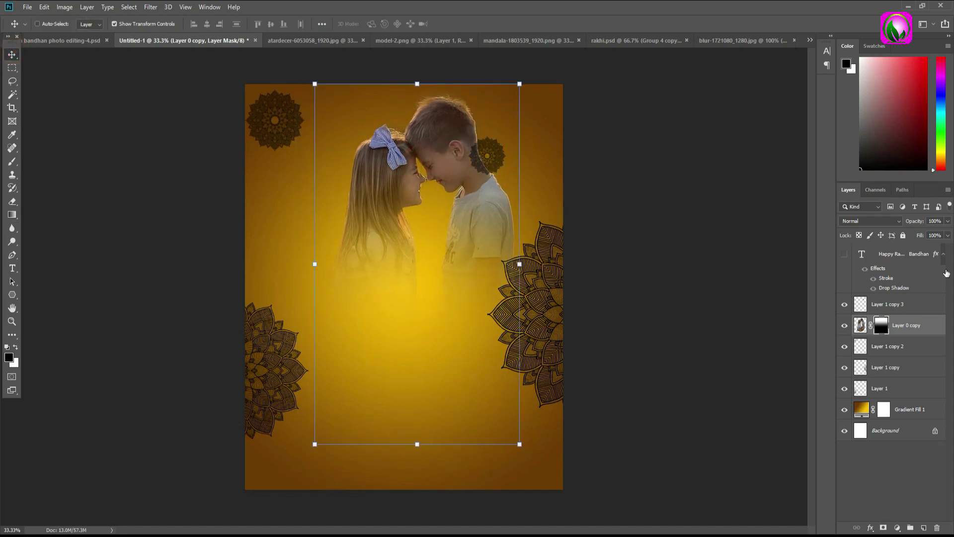
click(861, 325)
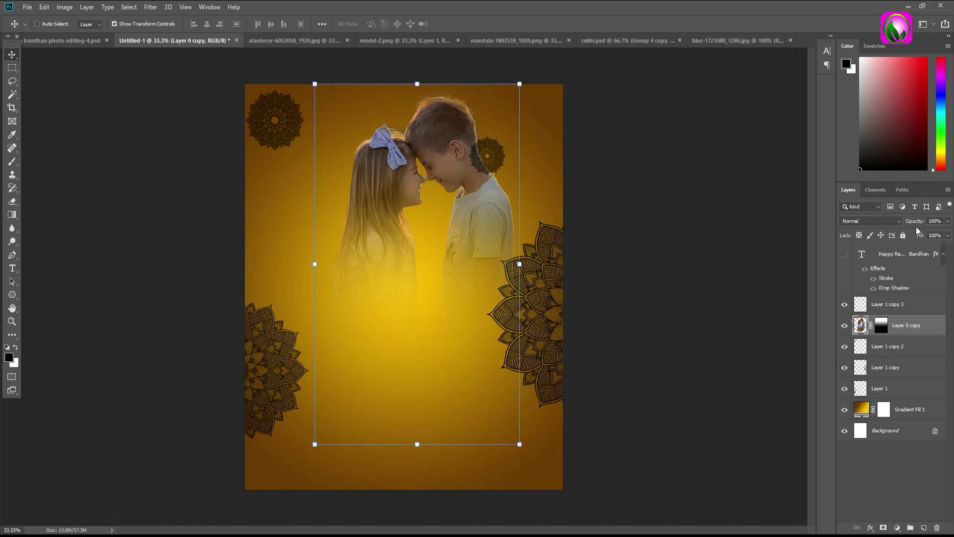
drag(922, 220, 909, 220)
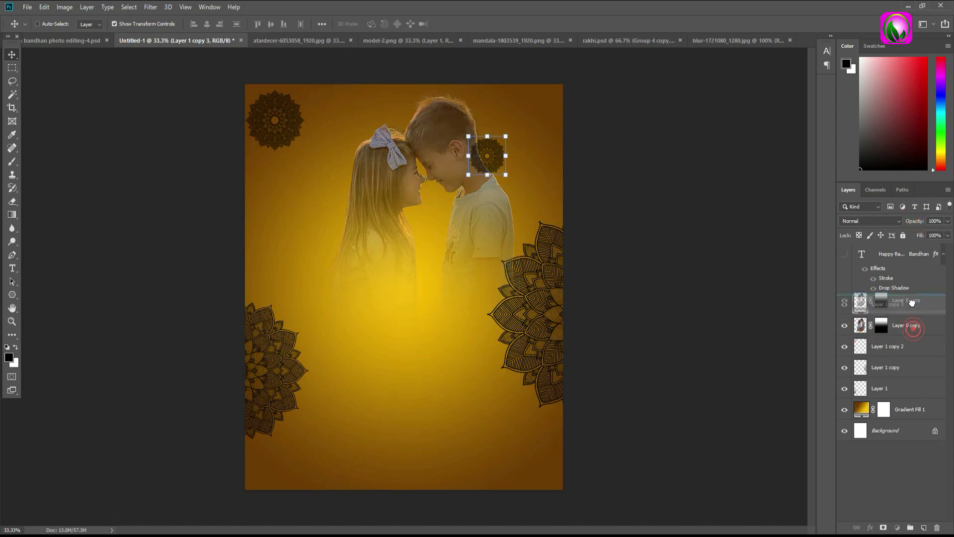
drag(875, 305, 910, 331)
click(904, 304)
drag(463, 169, 458, 168)
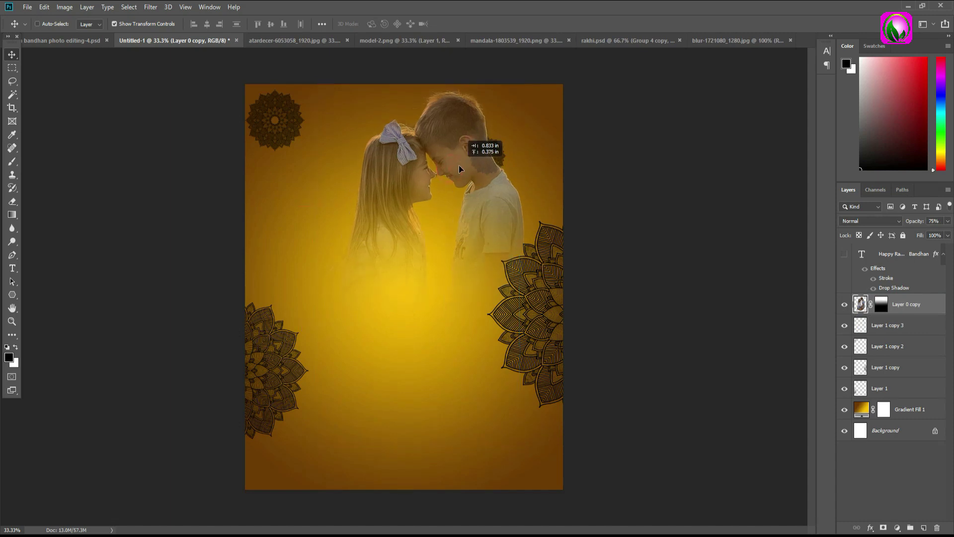
click(270, 40)
Bring the purple rakhi into the poster, enlarged to about 149% at the top-left
click(425, 40)
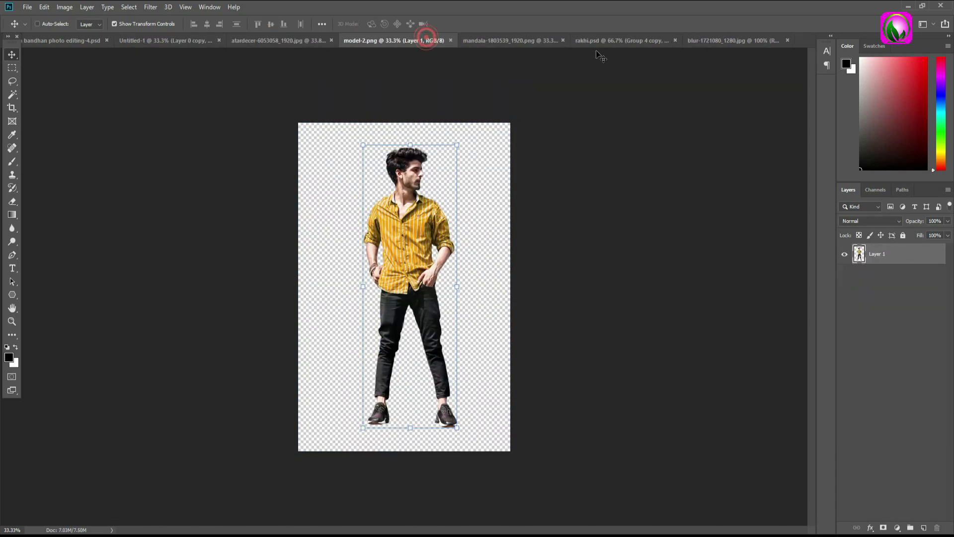
click(600, 41)
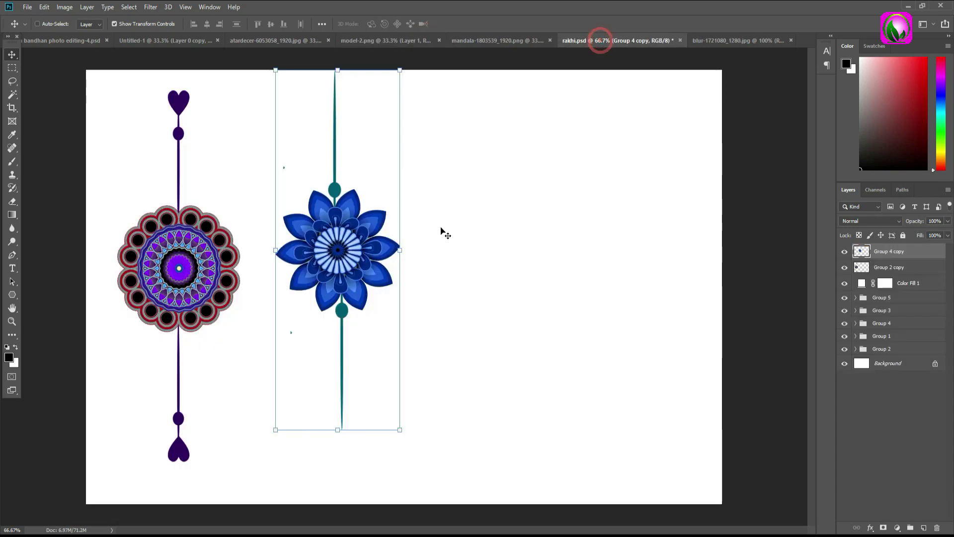
click(887, 269)
drag(172, 233, 165, 46)
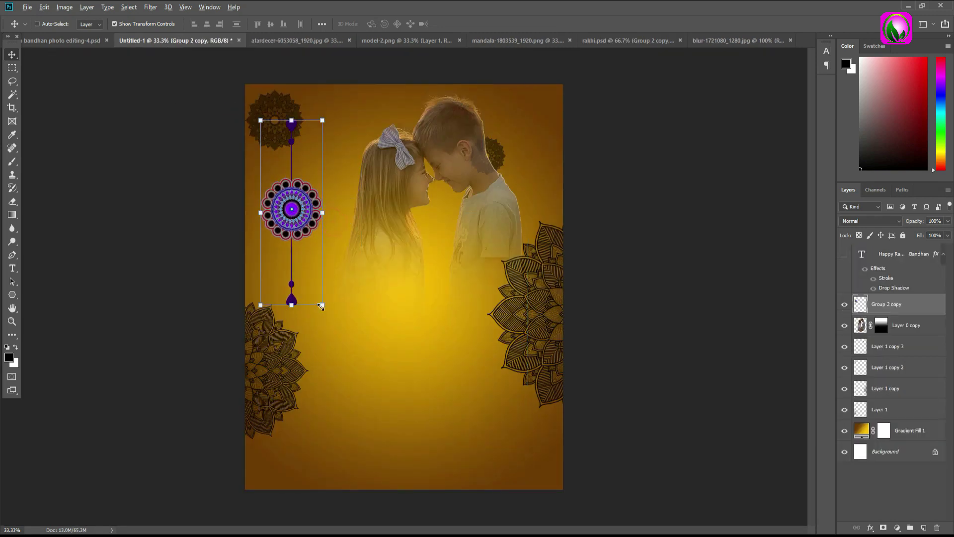
drag(320, 306, 336, 347)
mouse_move(304, 232)
mouse_down()
mouse_move(281, 217)
mouse_move(305, 217)
mouse_up()
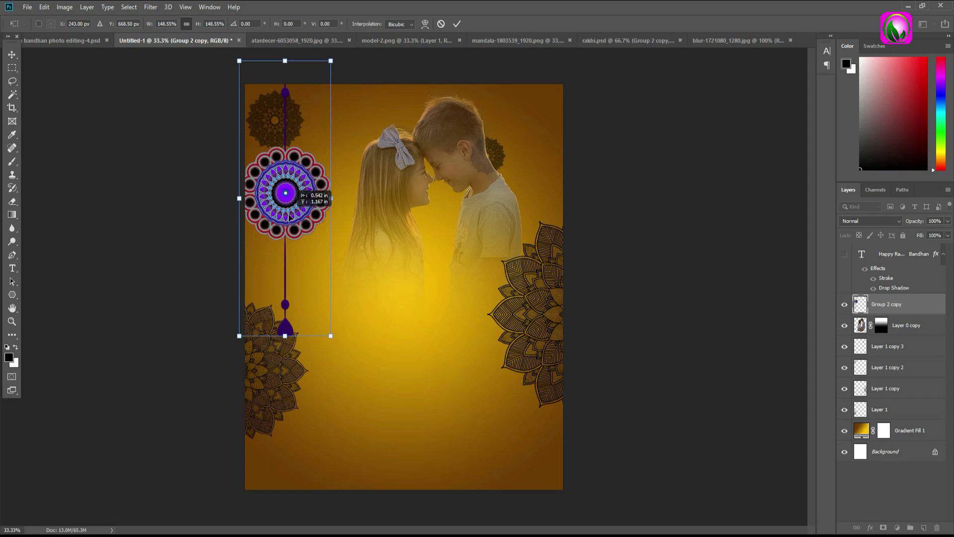
click(456, 26)
Add a copy of the purple rakhi shrunk to about 56% beside the girl's head
key(ctrl+j)
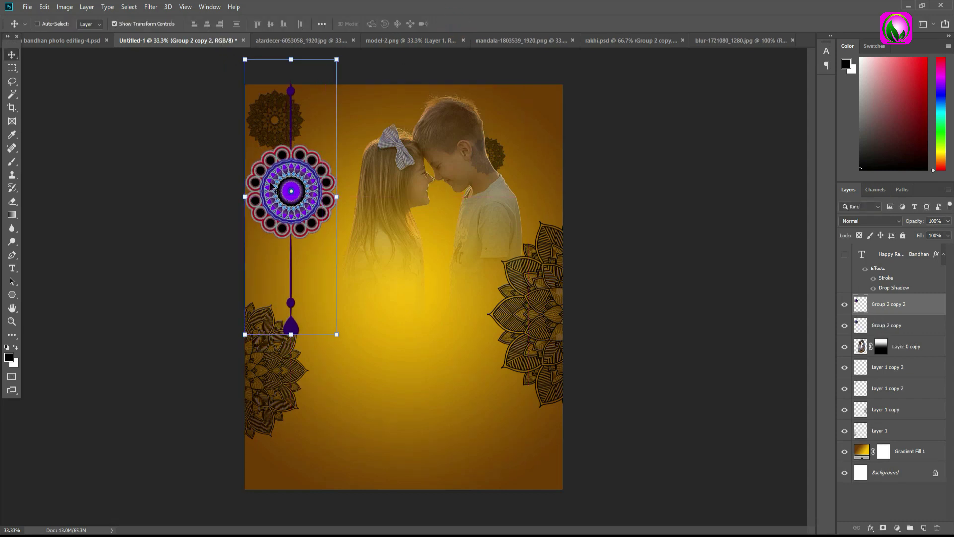
drag(281, 227, 363, 283)
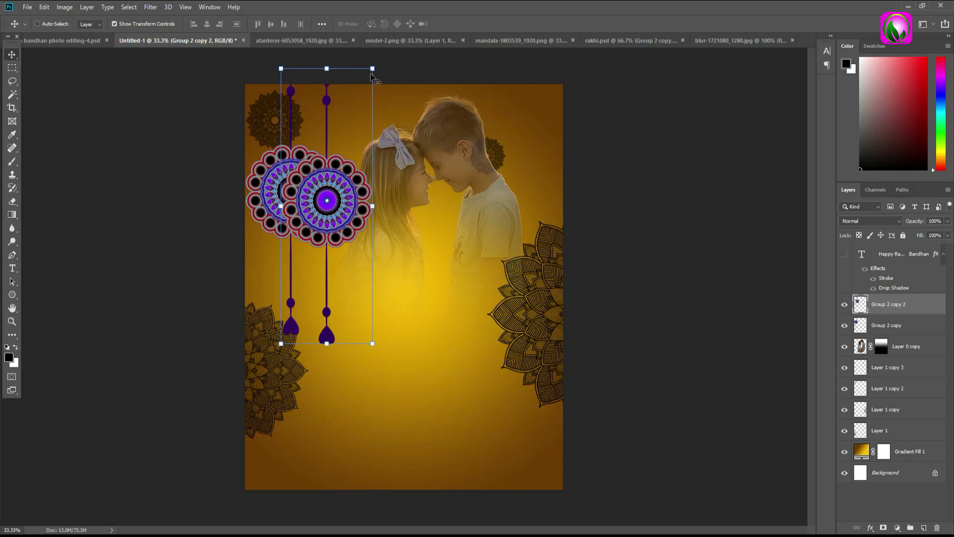
drag(366, 81, 354, 120)
drag(333, 203, 344, 140)
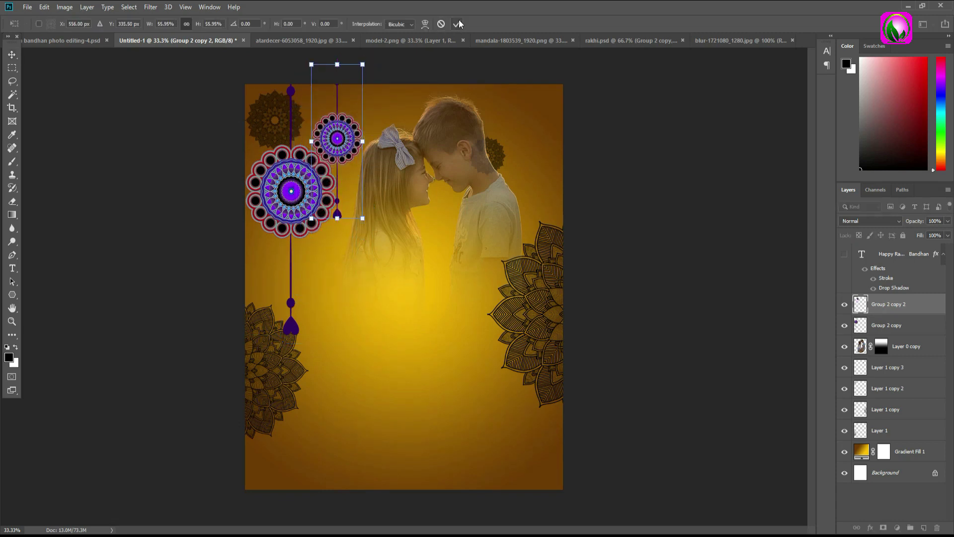
click(458, 24)
click(643, 39)
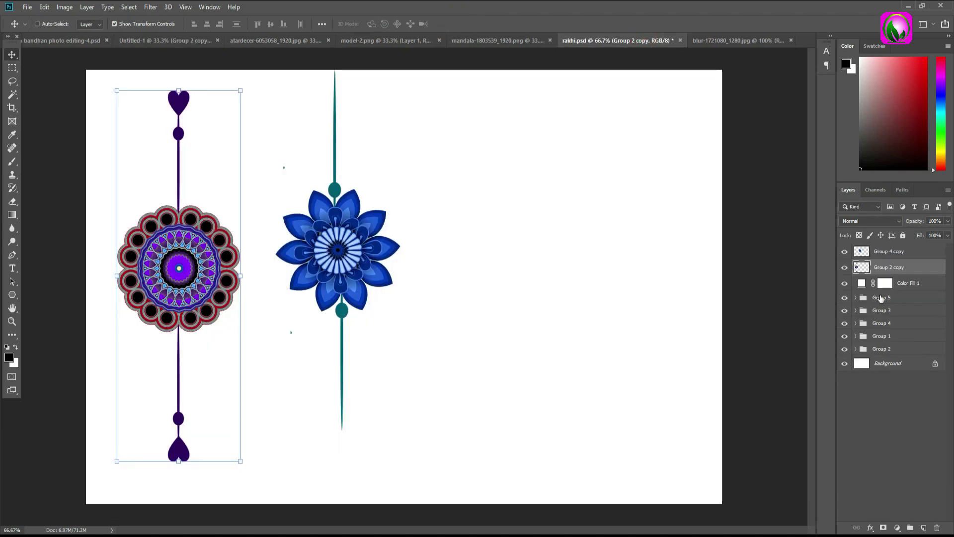
Hang the blue flower rakhi right of the purple rakhis, enlarged to about 112%
click(890, 251)
mouse_move(334, 216)
mouse_down()
mouse_move(188, 42)
mouse_move(323, 280)
mouse_up()
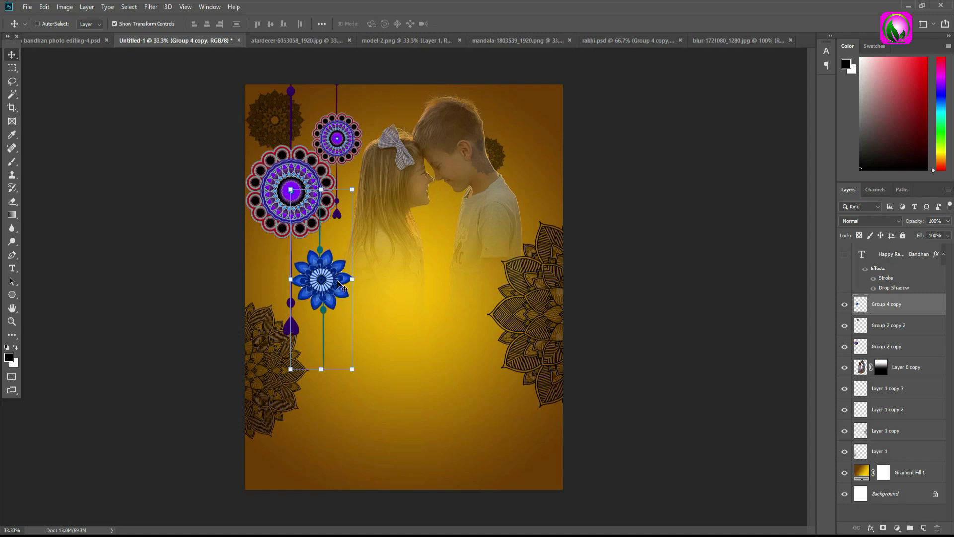
key(ctrl+t)
drag(389, 278, 389, 302)
key(Return)
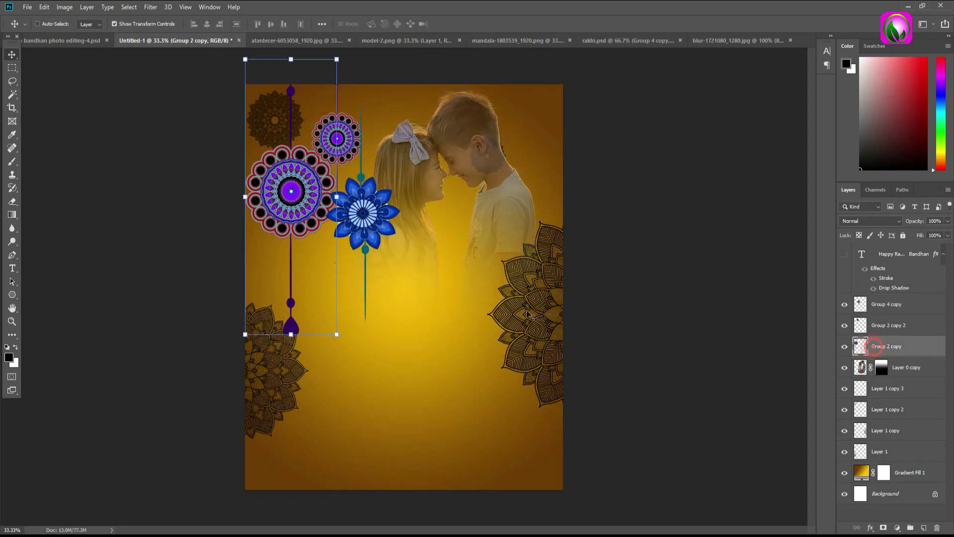
key(ctrl+z)
key(ctrl+t)
drag(401, 319, 404, 325)
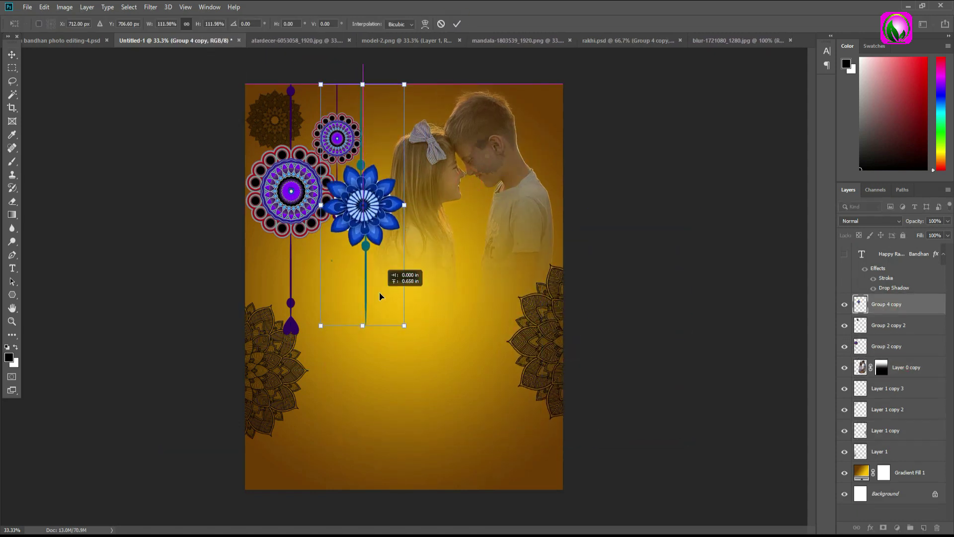
click(457, 24)
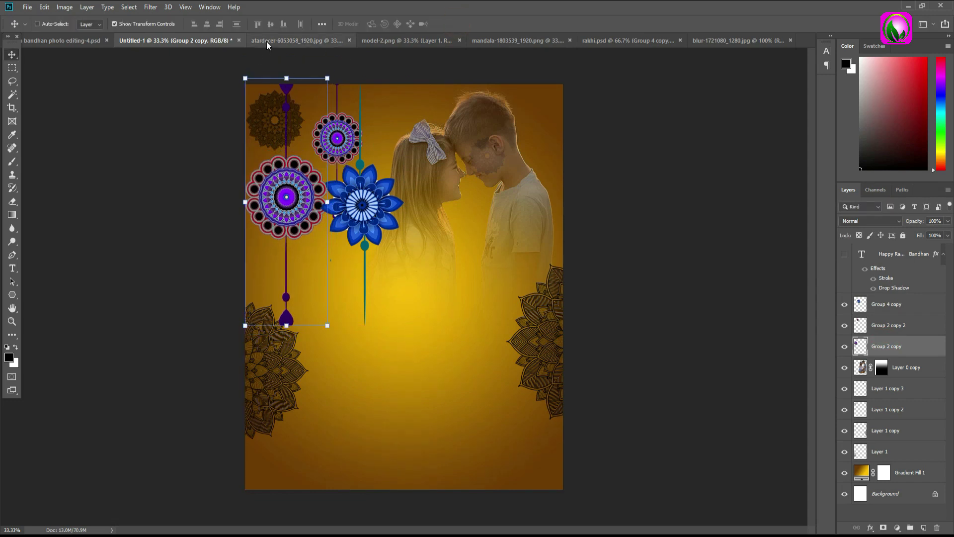
Bring the yellow-shirted man from model-2.png into the poster, scaled to about 79% at lower centre
click(407, 41)
mouse_move(429, 185)
mouse_down()
mouse_move(188, 42)
mouse_move(315, 241)
mouse_up()
drag(374, 347, 467, 358)
drag(469, 204, 455, 234)
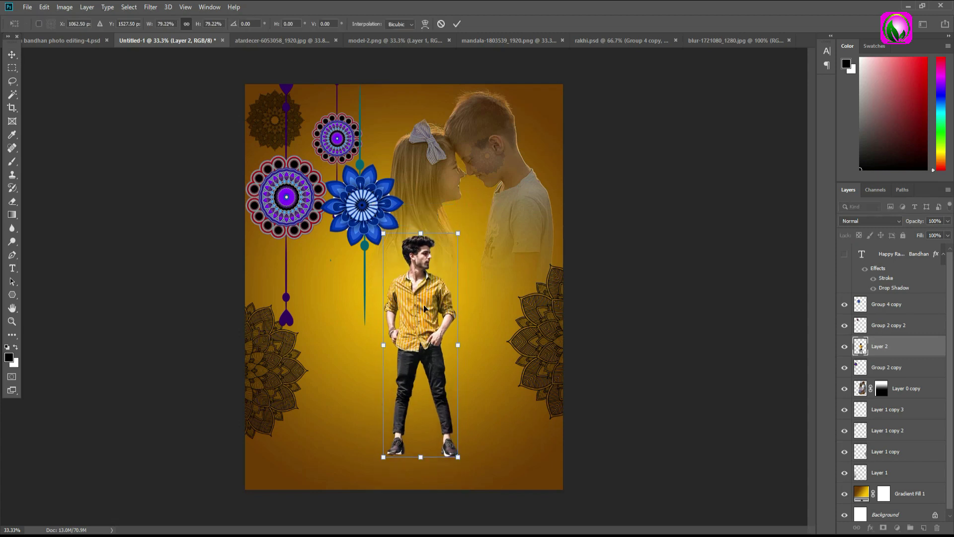
drag(419, 310, 414, 324)
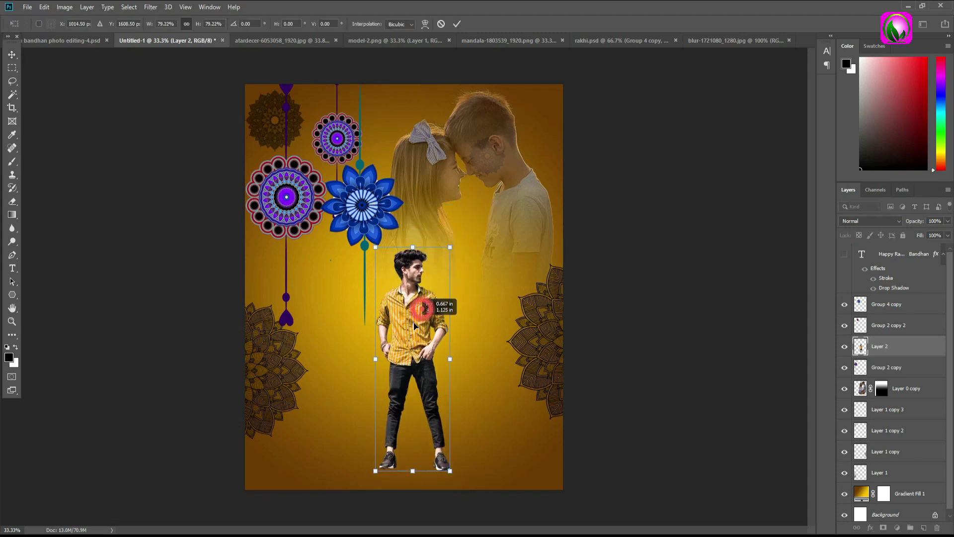
click(457, 24)
On a new layer, paint a large soft black dot with an enlarged Brush
click(889, 369)
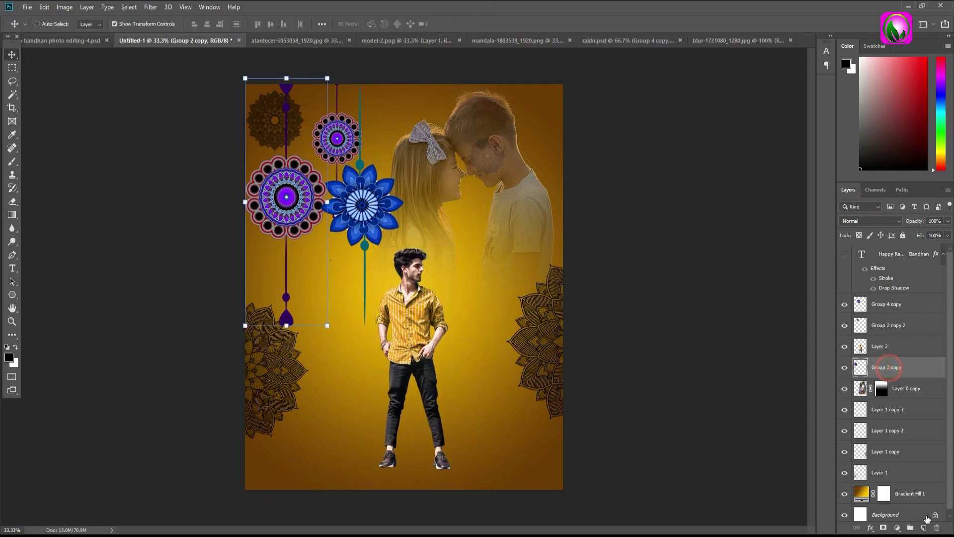
click(924, 527)
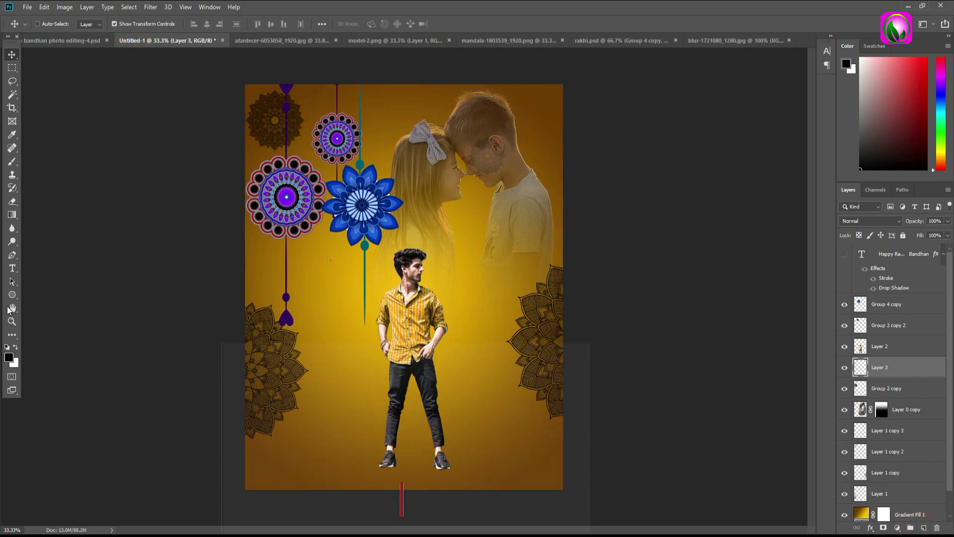
click(12, 161)
key(bracketright)
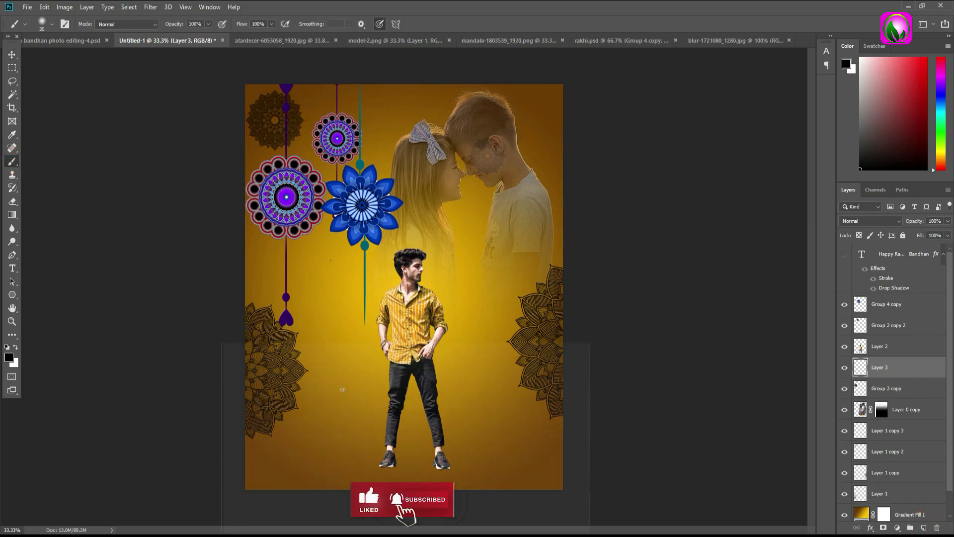
key(bracketright)
key(bracketright)
key(bracketright)
click(342, 389)
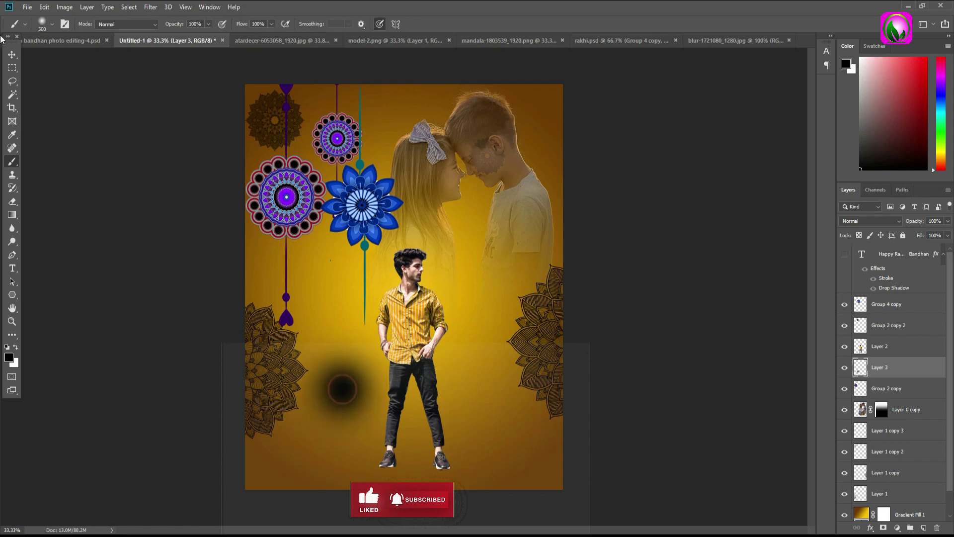
Squash the dot into a flat shadow under the man's feet and duplicate it
key(ctrl+t)
drag(342, 319, 343, 440)
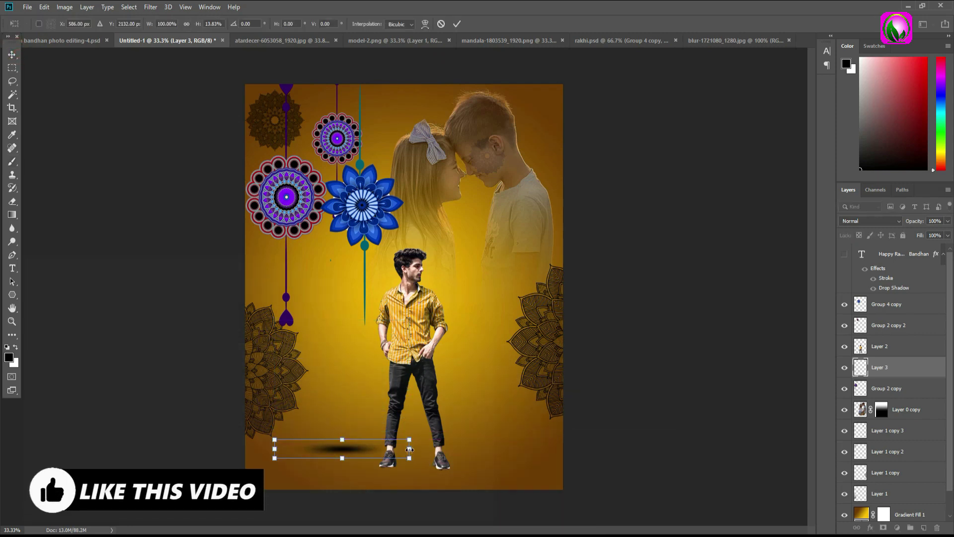
mouse_move(410, 449)
mouse_down()
mouse_move(342, 449)
mouse_move(387, 474)
mouse_move(451, 471)
mouse_up()
key(Return)
click(889, 388)
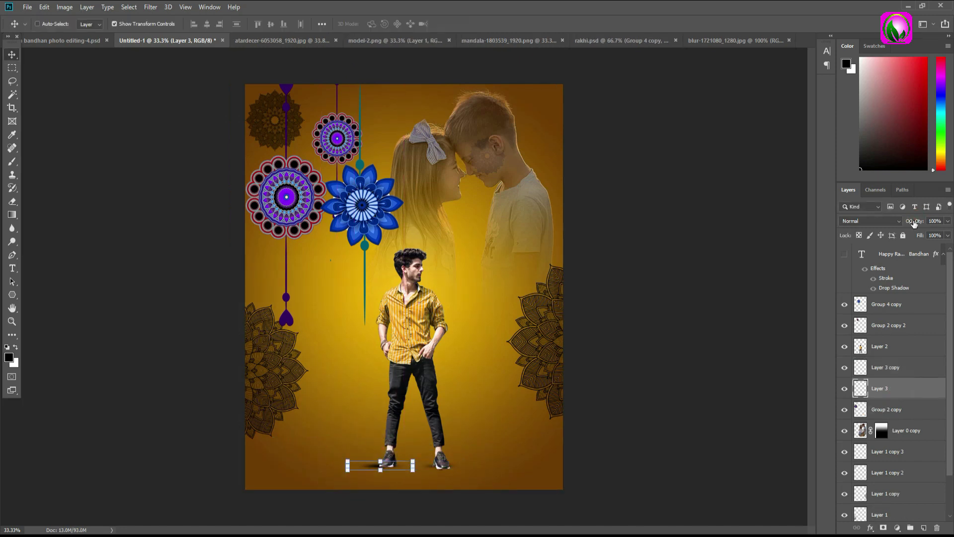
click(886, 348)
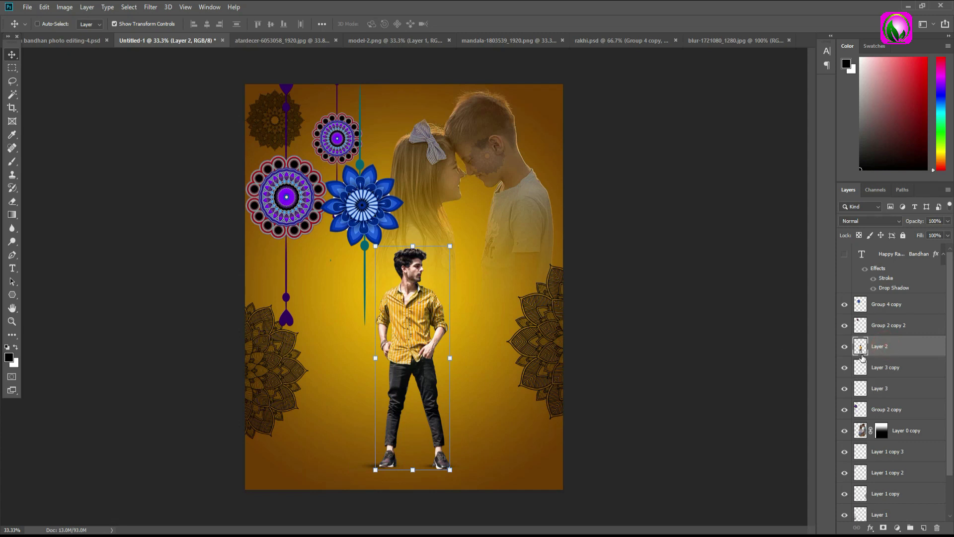
In the Camera Raw Filter, raise the man's highlights, shadows, blacks, clarity and dehaze
click(156, 11)
click(170, 66)
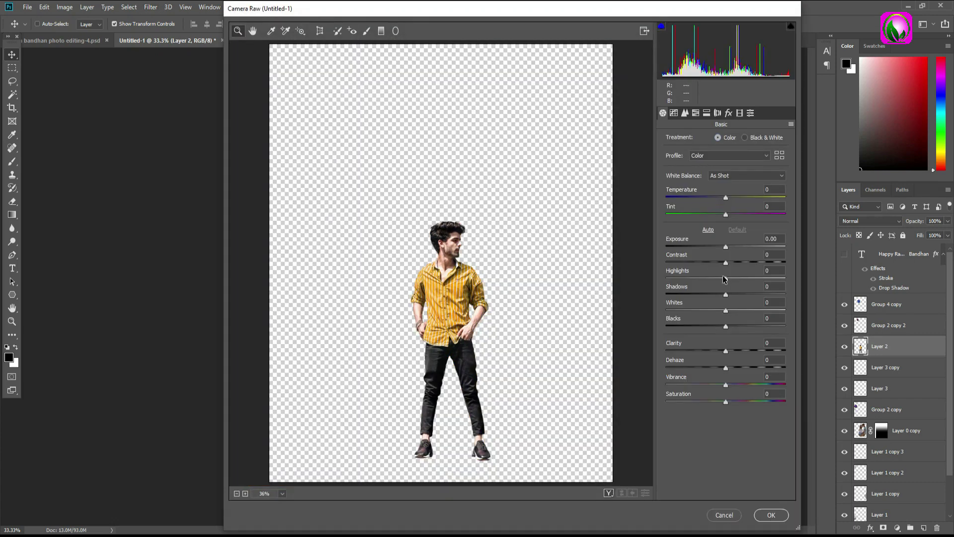
drag(733, 279, 735, 295)
drag(725, 326, 735, 326)
drag(725, 351, 732, 351)
drag(725, 367, 737, 368)
Shift yellow, orange, purple and magenta hues and darken oranges and reds, then apply
click(696, 112)
drag(725, 211, 666, 212)
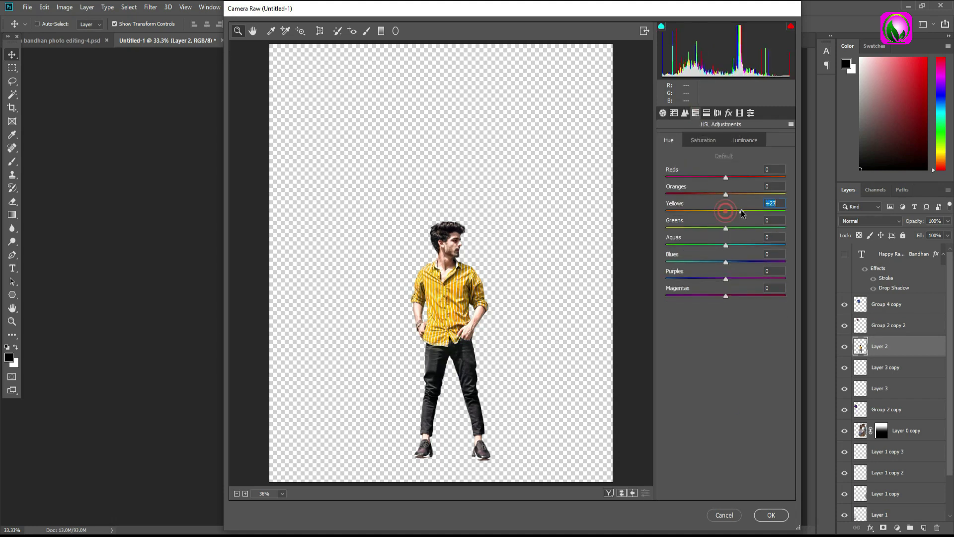
drag(726, 194, 688, 194)
drag(725, 278, 743, 279)
drag(725, 296, 708, 296)
click(744, 140)
drag(725, 195, 720, 194)
drag(726, 178, 721, 178)
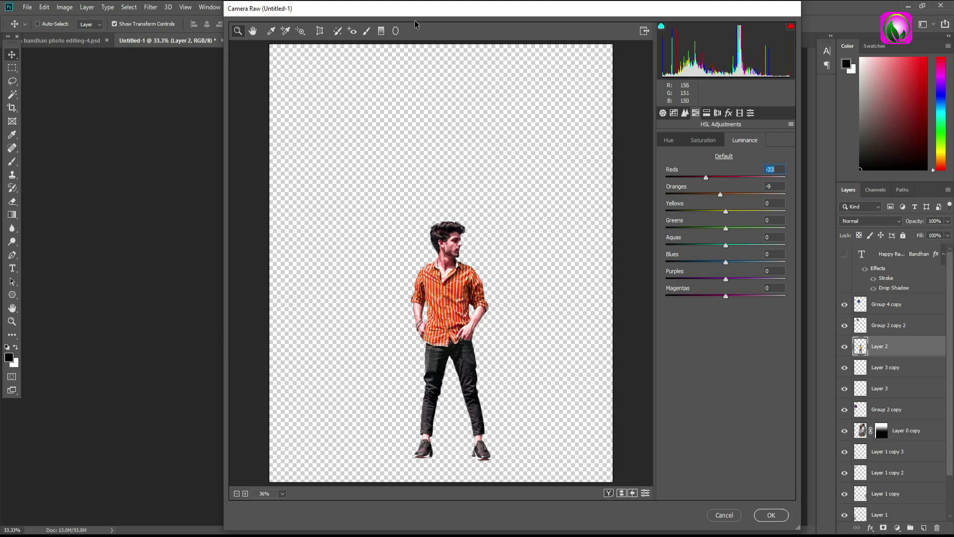
click(771, 515)
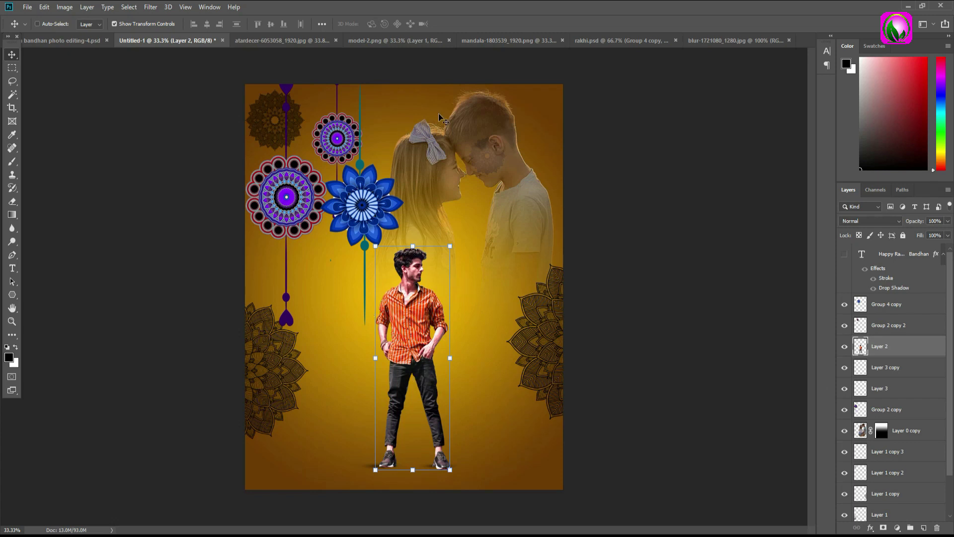
Check the bandhan photo editing-4.psd reference, then switch to the blur-1721080_1280.jpg image
click(81, 40)
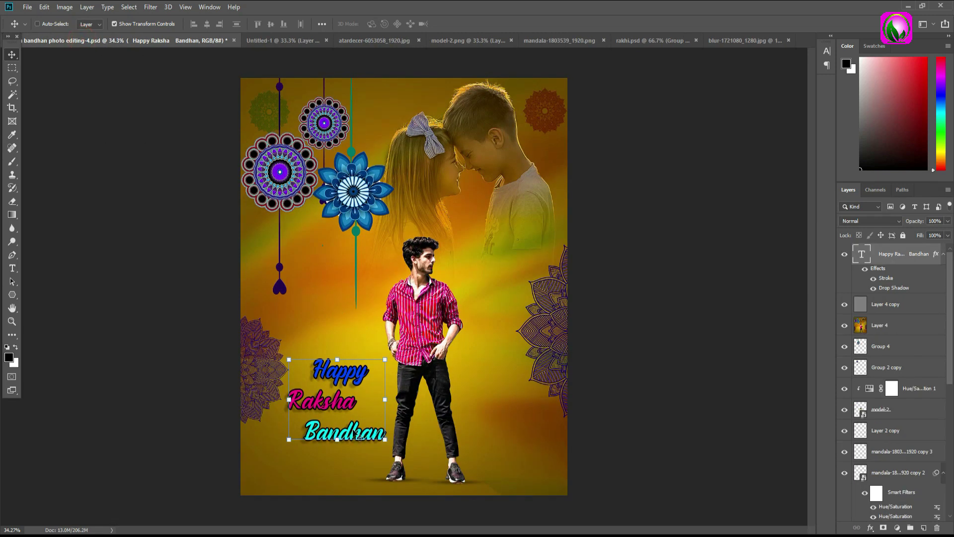
click(269, 40)
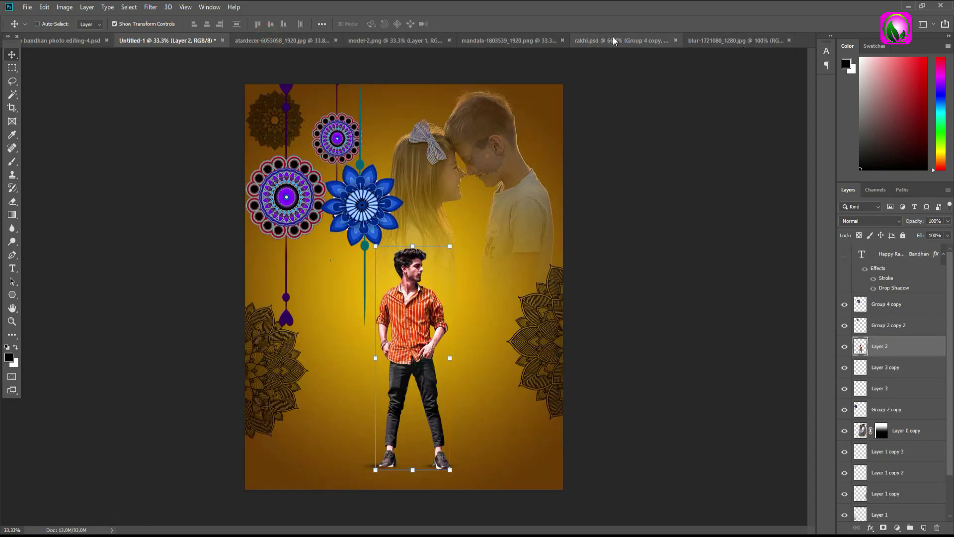
click(613, 40)
click(702, 40)
Unlock the blur image and place it in the poster, enlarged to about 158%
click(932, 253)
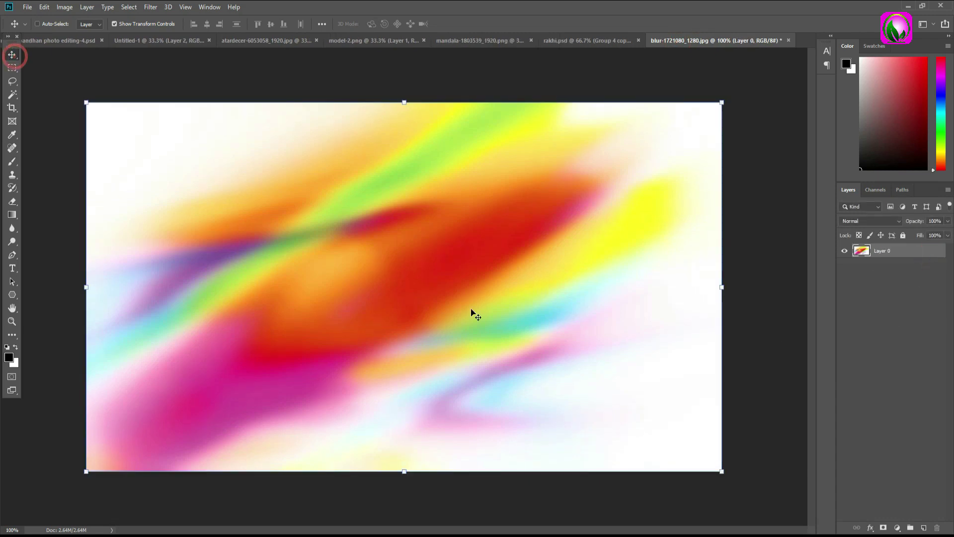
drag(249, 165, 185, 81)
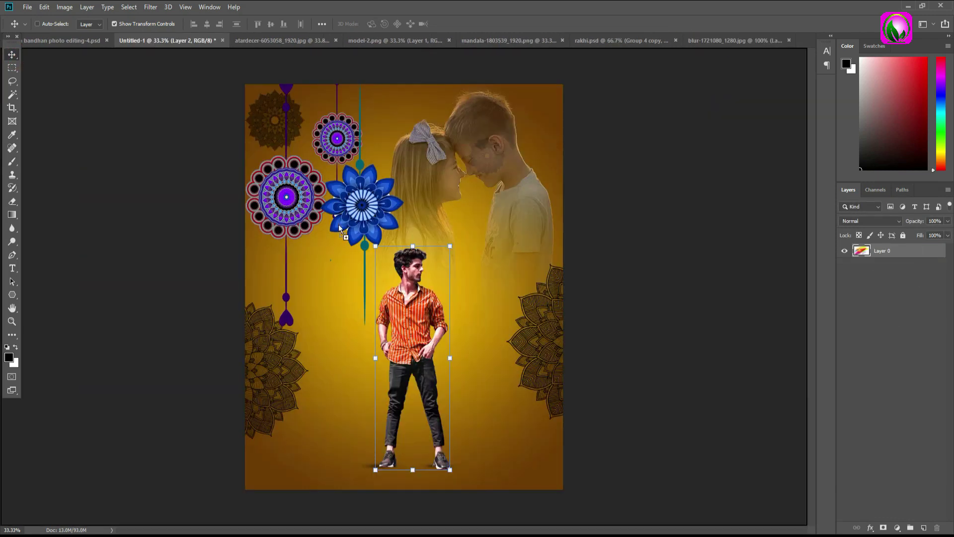
drag(150, 40, 473, 365)
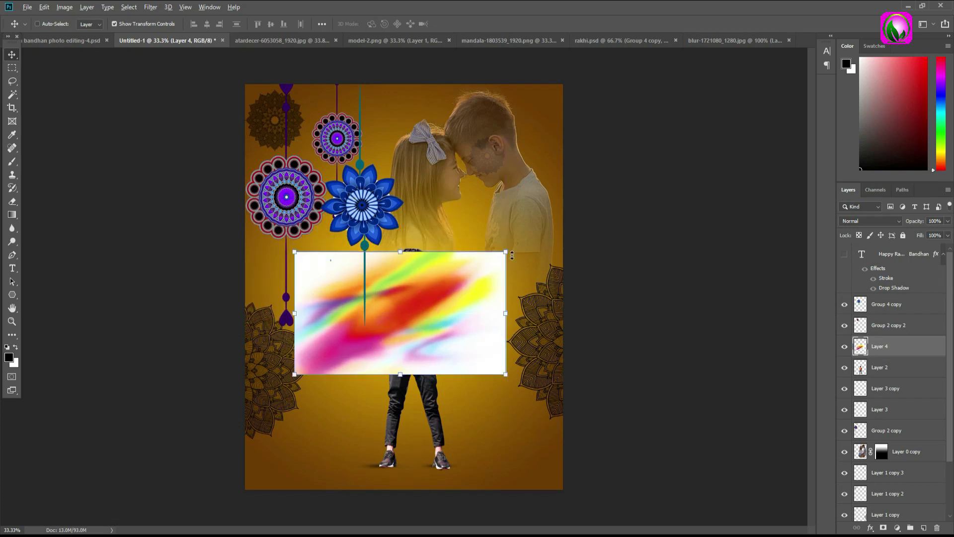
drag(512, 255, 567, 216)
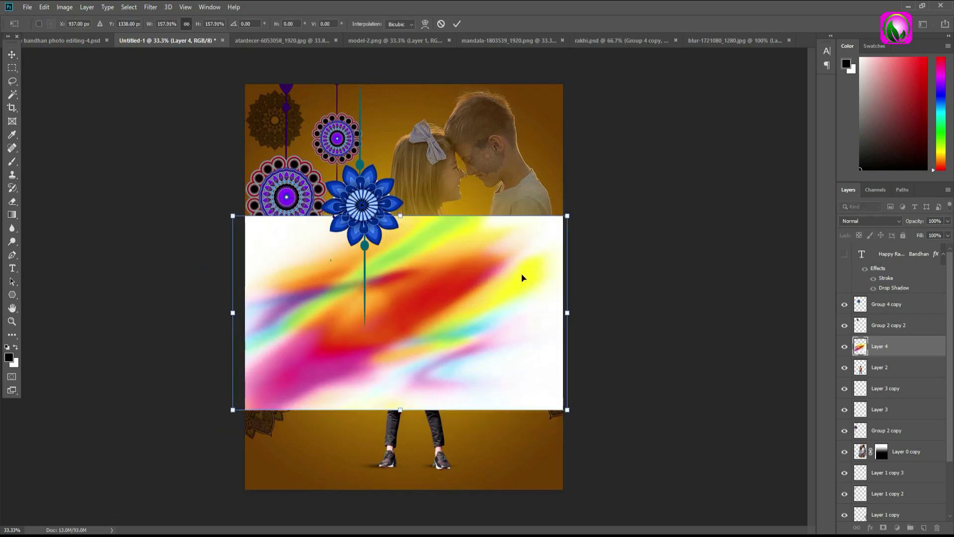
click(457, 23)
Move the blur layer just above Gradient Fill 1 and set it to Multiply
scroll(898, 313, down, 3)
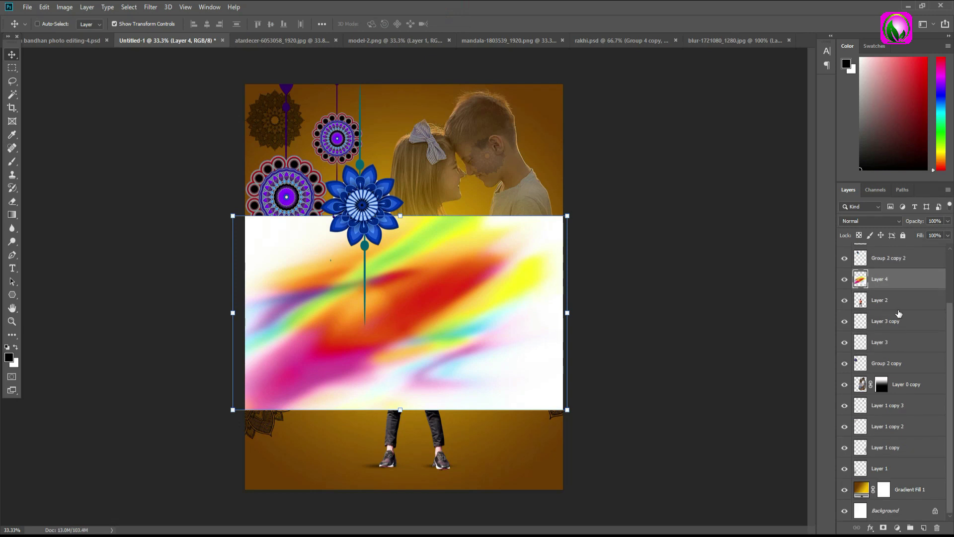
drag(913, 290, 915, 480)
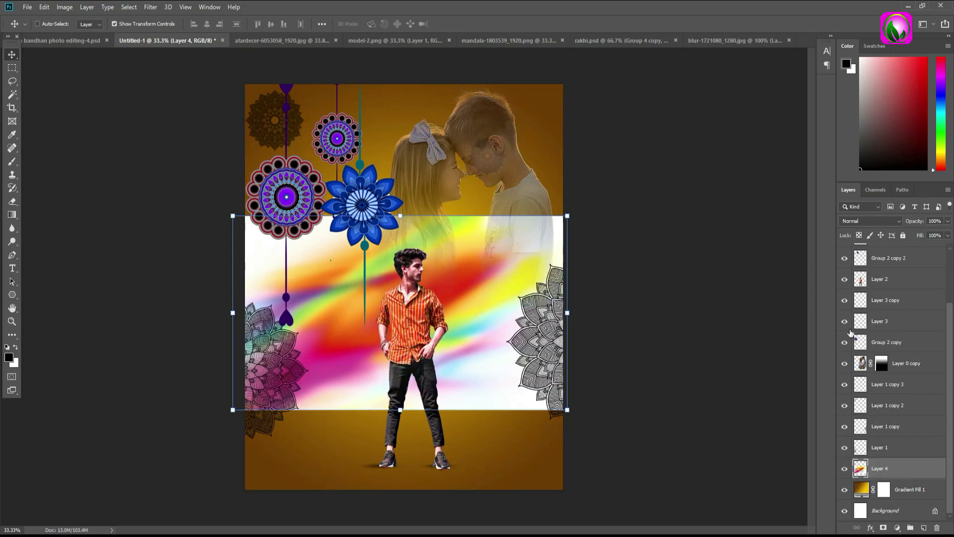
click(858, 221)
click(859, 261)
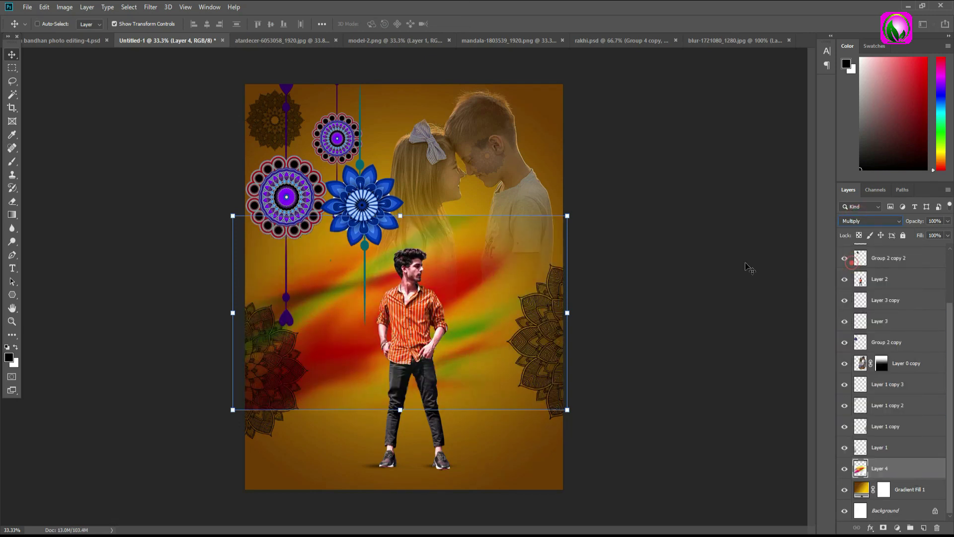
Resize the overlay to about 135%, shift it up-right, and lower its opacity
drag(568, 216, 626, 181)
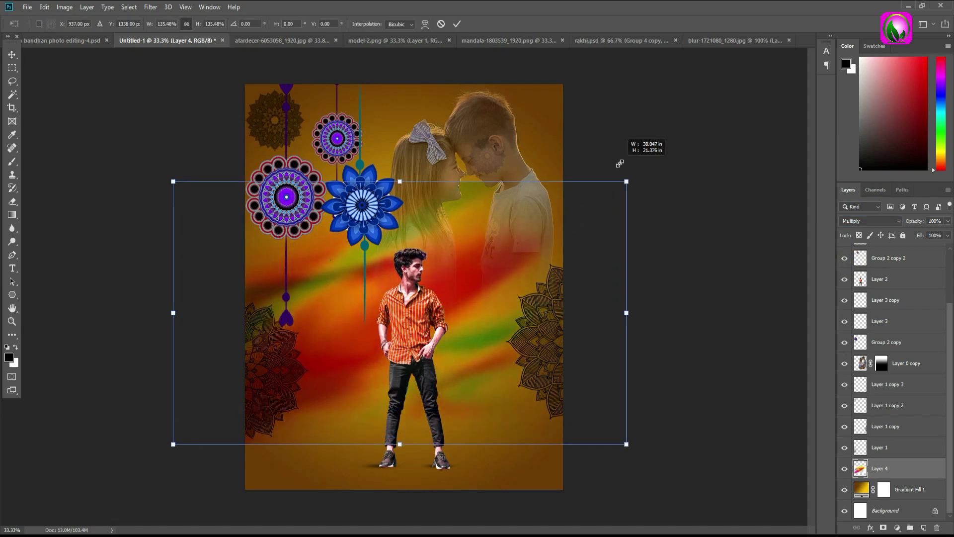
mouse_move(510, 270)
mouse_down()
mouse_move(547, 234)
mouse_move(554, 251)
mouse_up()
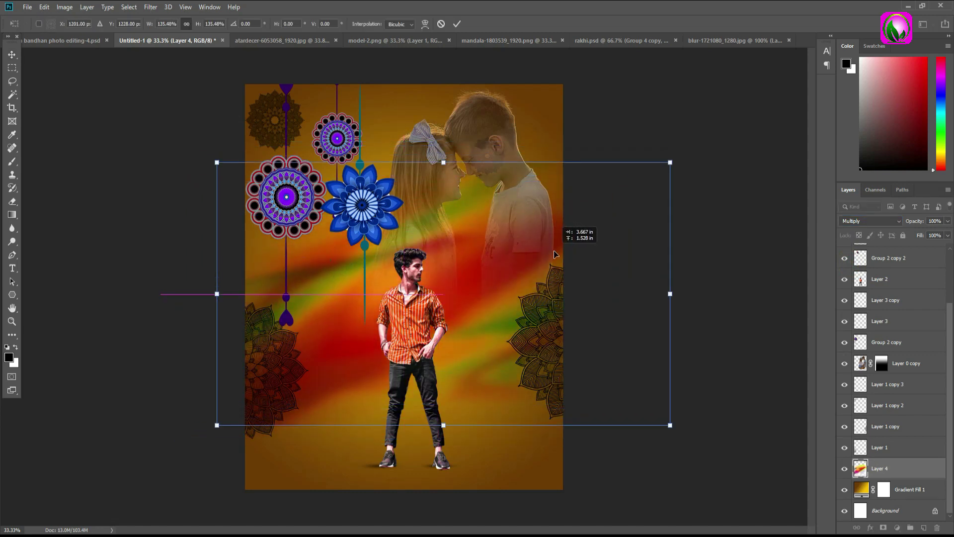
click(458, 24)
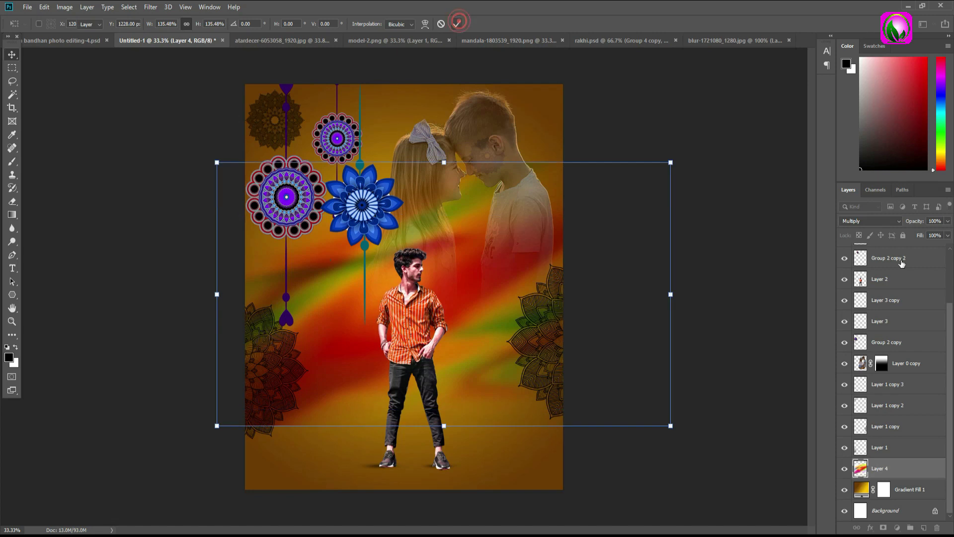
drag(918, 223, 895, 226)
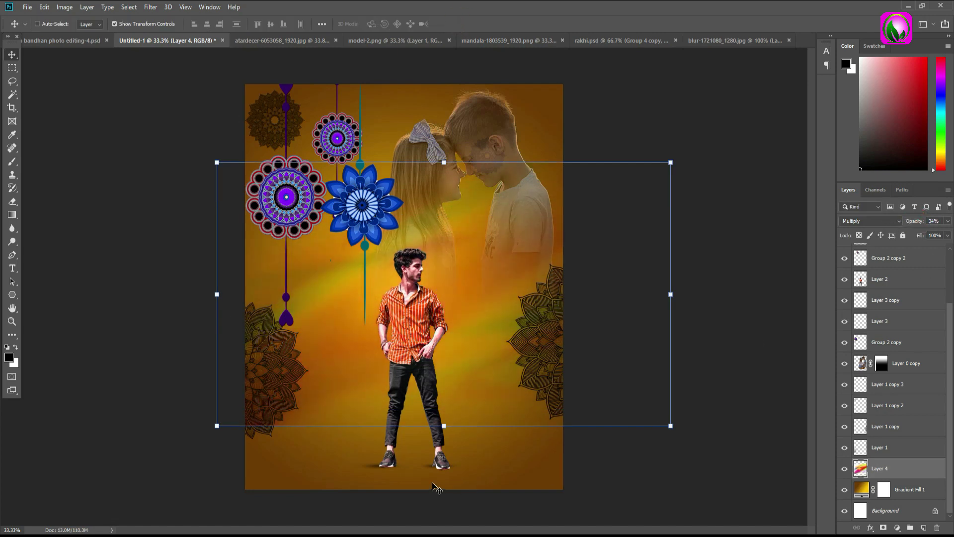
drag(444, 426, 444, 450)
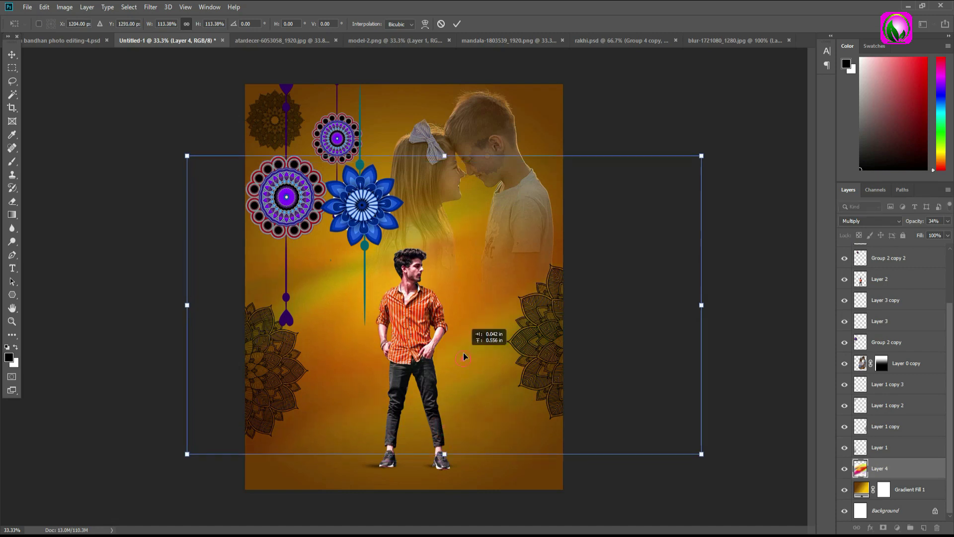
click(457, 24)
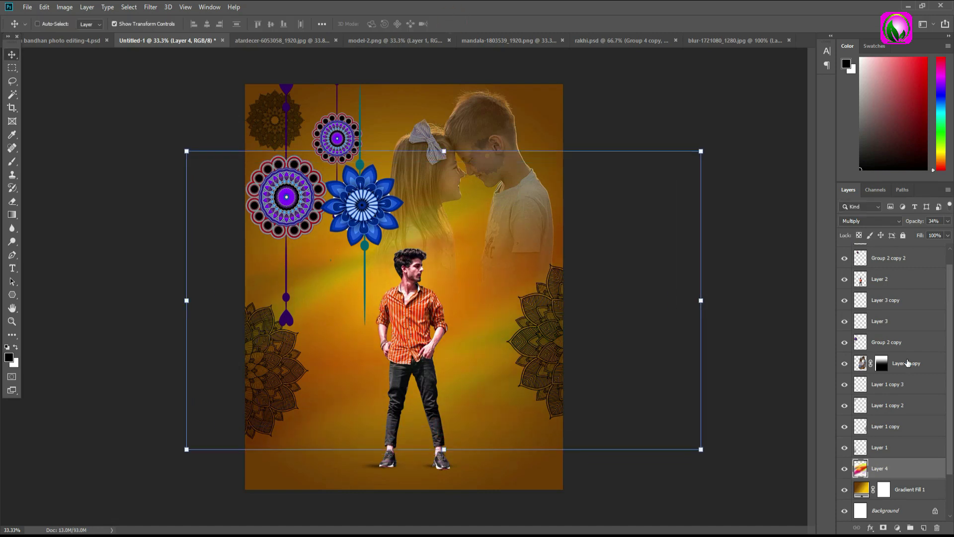
Show the Happy Raksha Bandhan text and move it up-left beside the man
scroll(908, 363, up, 3)
click(844, 255)
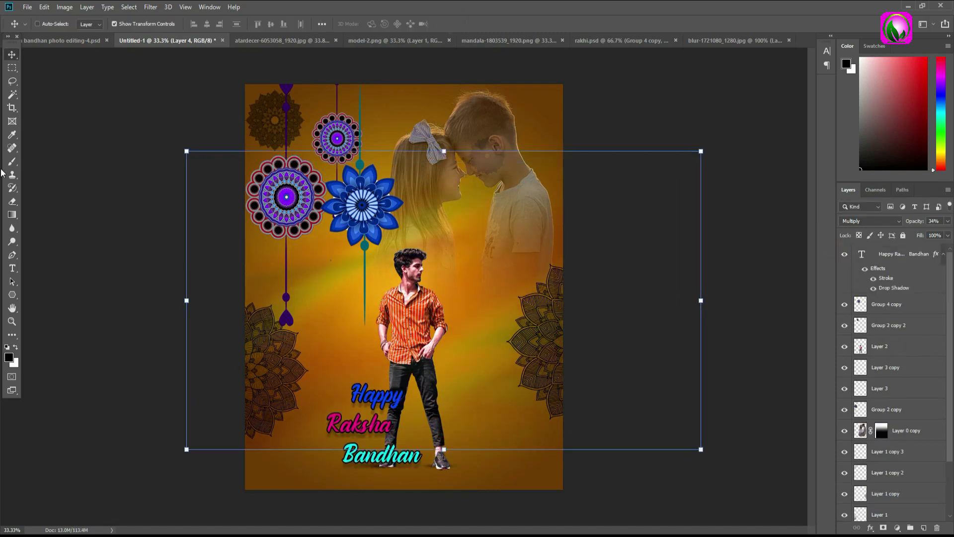
click(900, 255)
drag(353, 429, 314, 413)
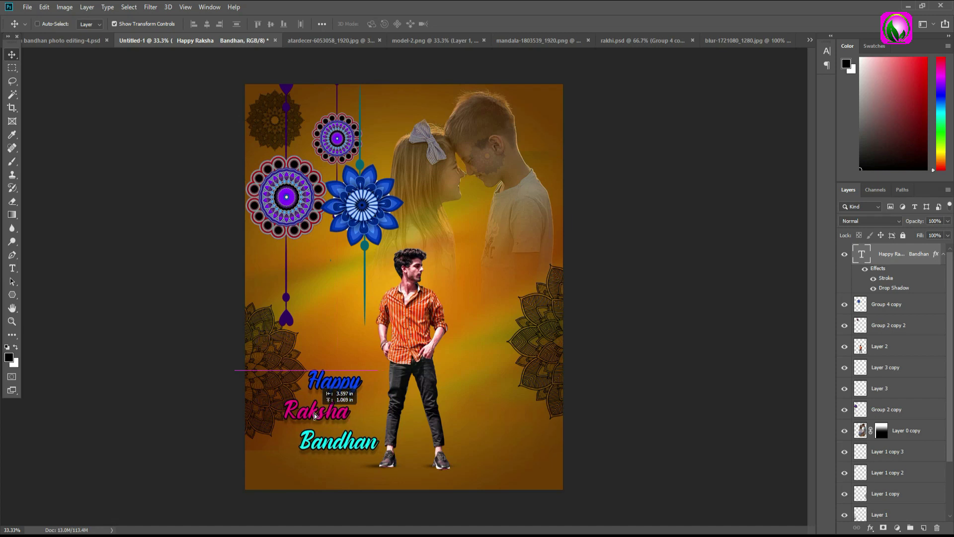
Stamp all visible layers into a new top layer and raise its highlights in Camera Raw
click(924, 529)
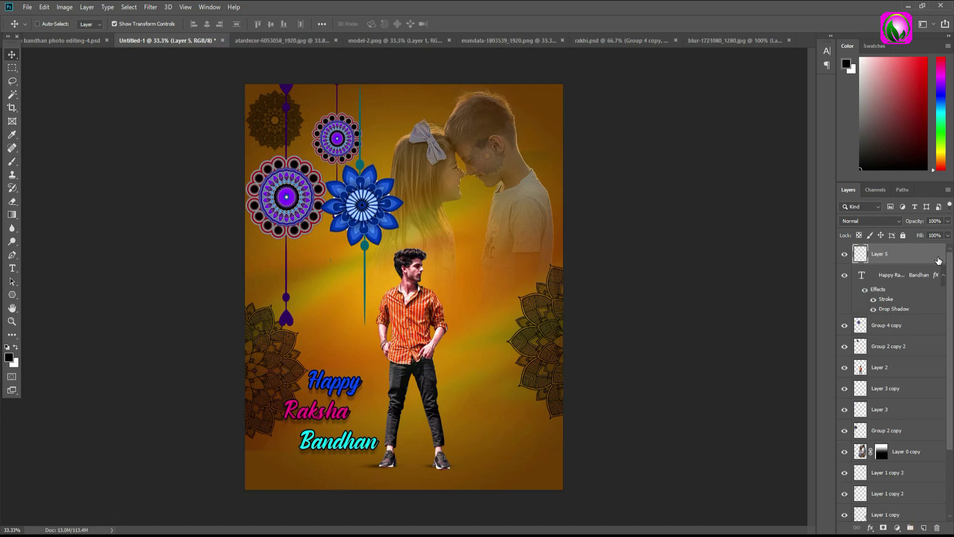
key(ctrl+shift+alt+e)
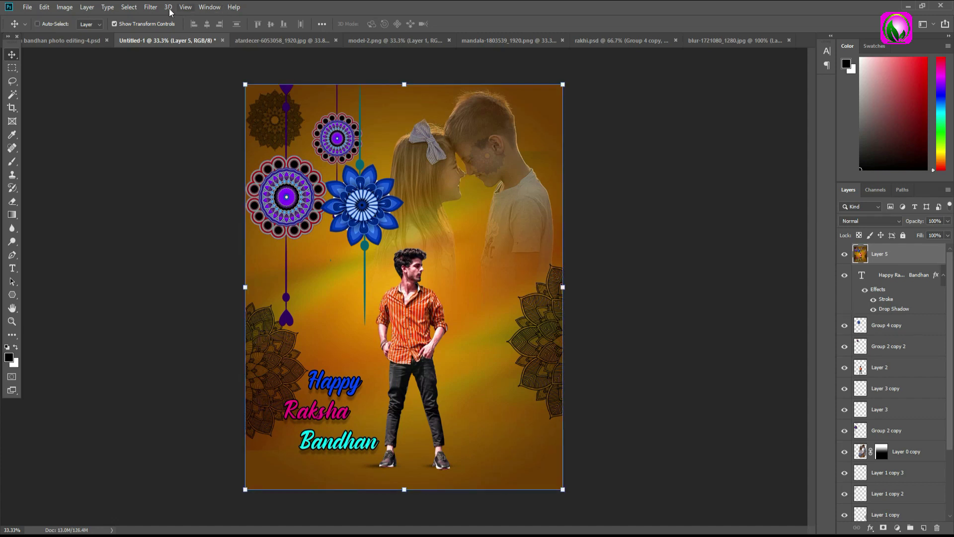
click(147, 6)
click(164, 66)
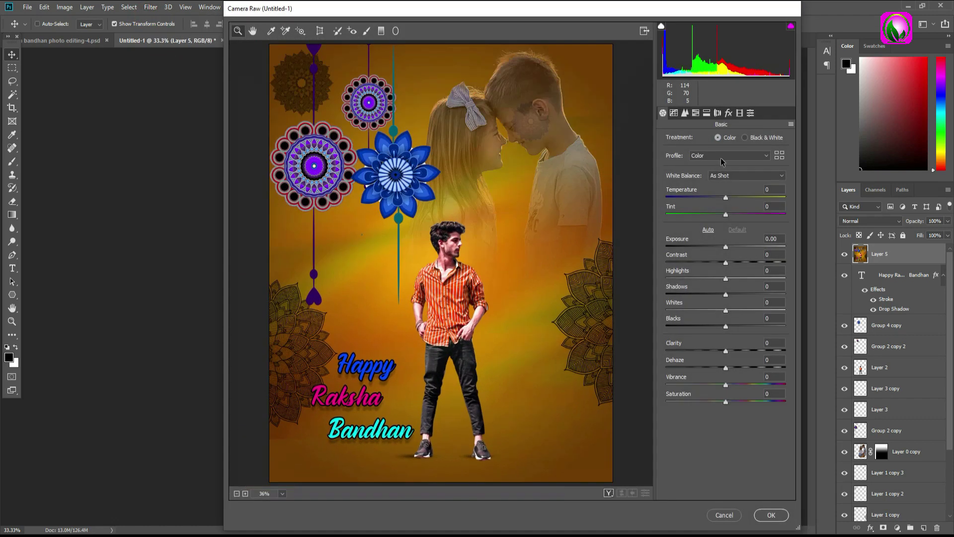
click(726, 266)
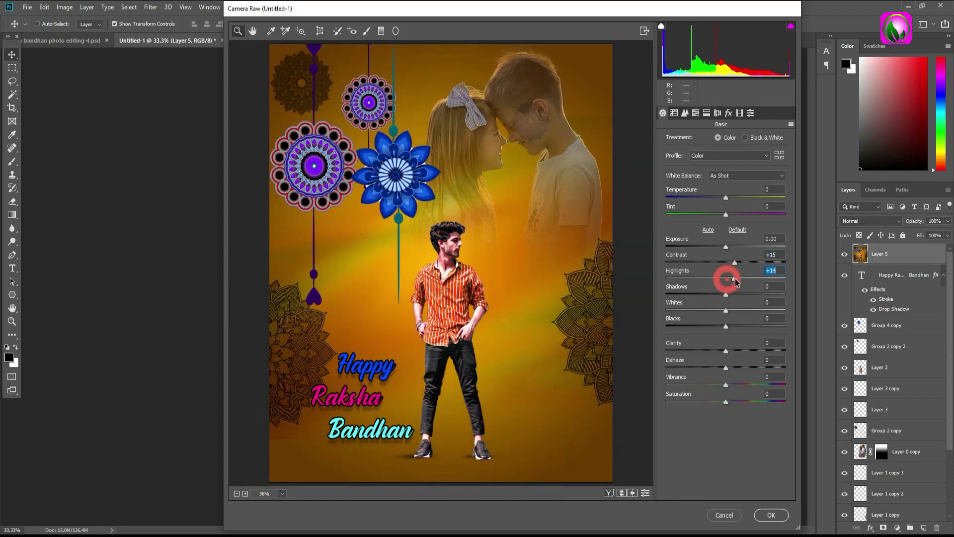
key(Return)
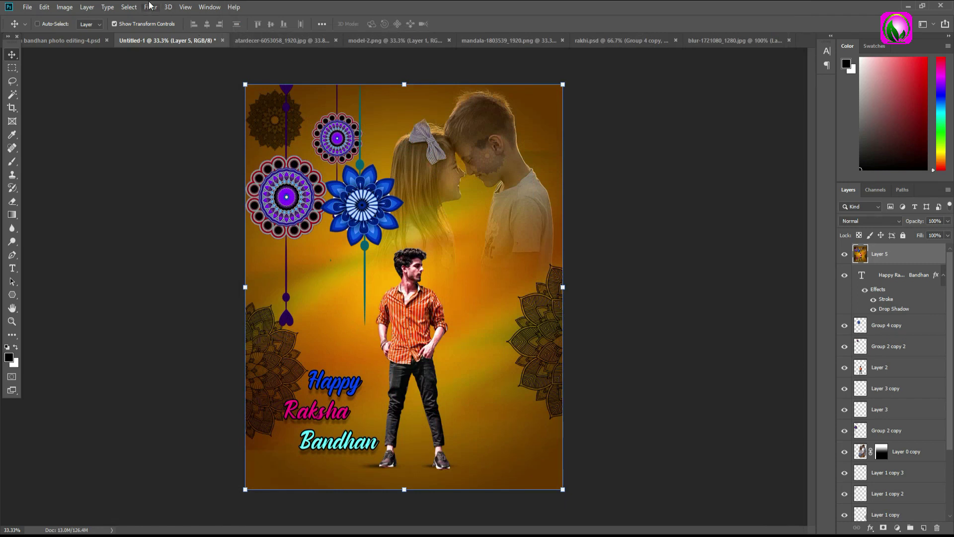
Sharpen the merged layer with Filter > Sharpen > Unsharp Mask
click(149, 6)
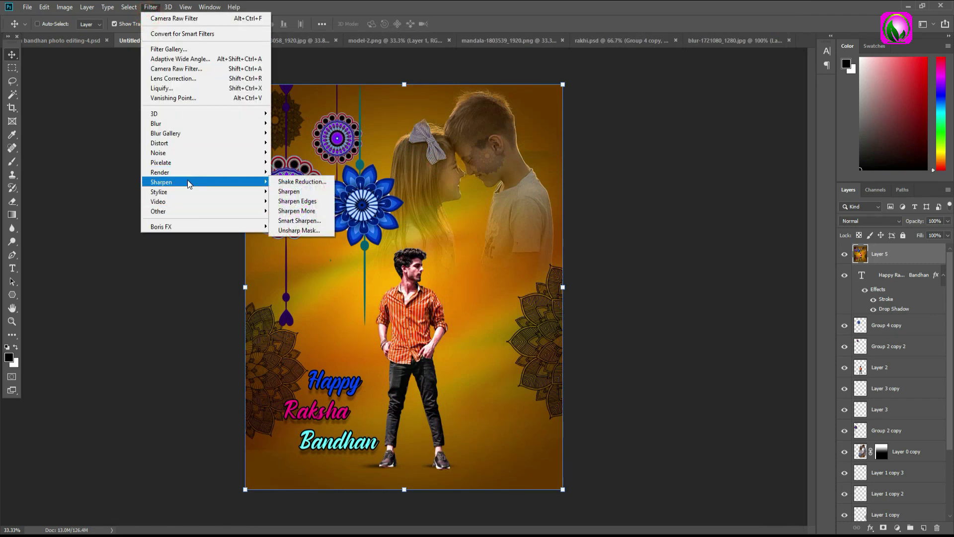
click(284, 231)
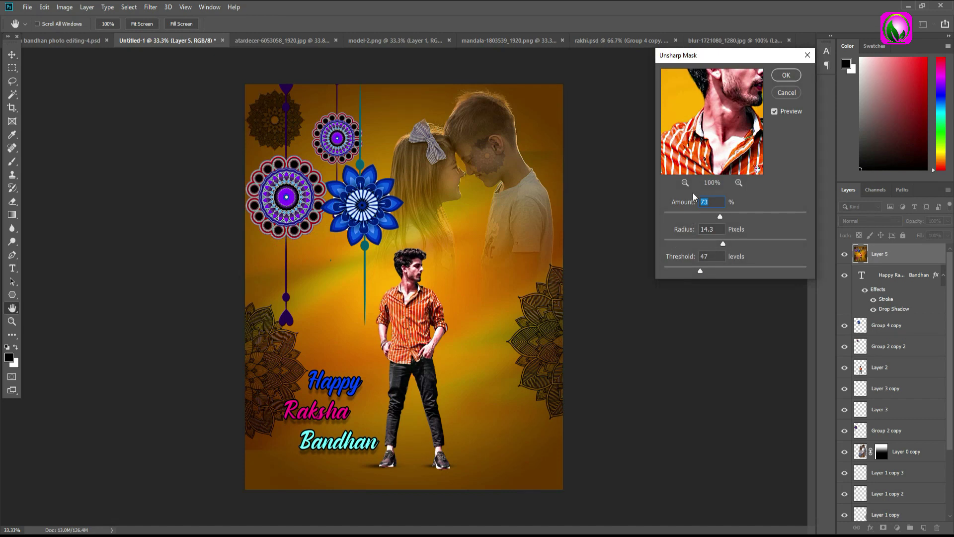
click(784, 75)
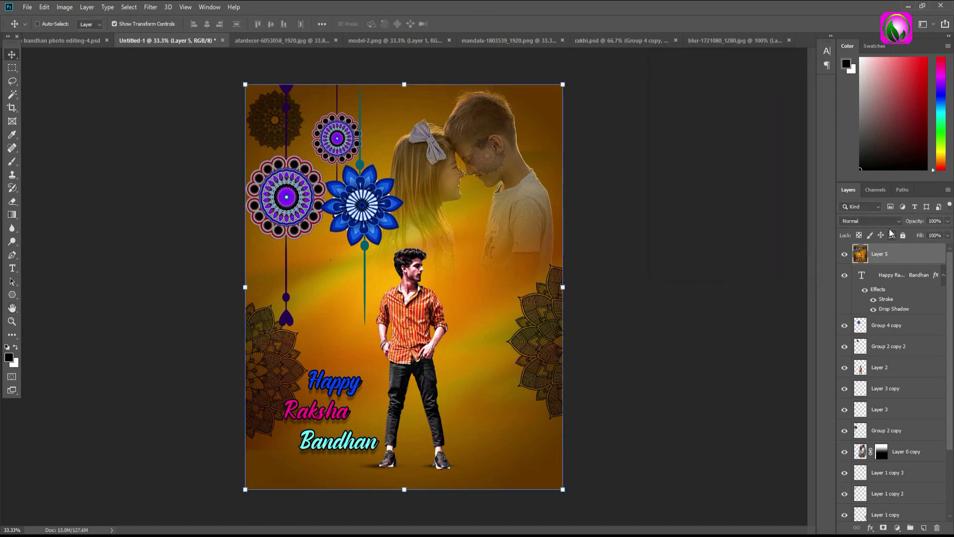
click(12, 321)
mouse_move(441, 252)
mouse_down()
mouse_move(417, 230)
mouse_move(429, 227)
mouse_up()
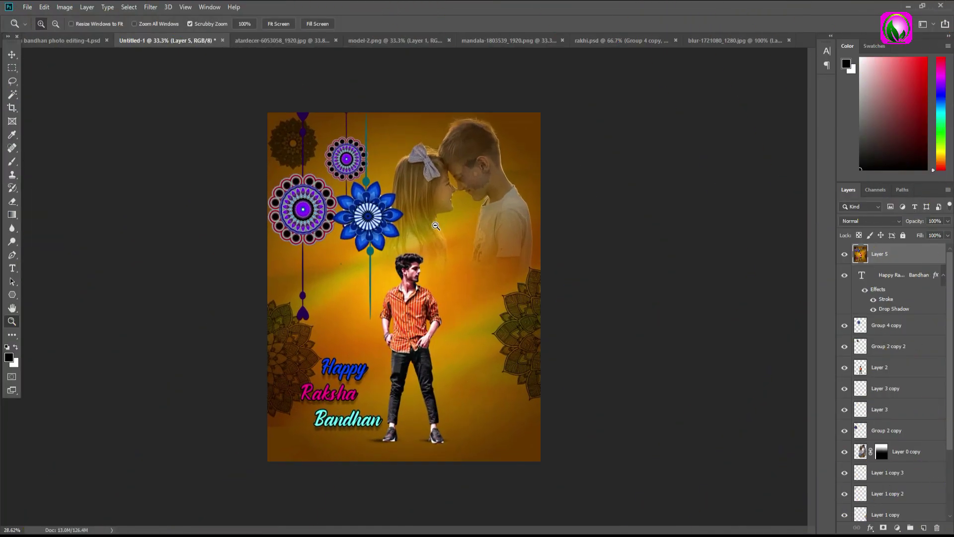
mouse_move(429, 227)
mouse_down()
mouse_move(456, 255)
mouse_move(465, 240)
mouse_move(453, 230)
mouse_move(466, 249)
mouse_up()
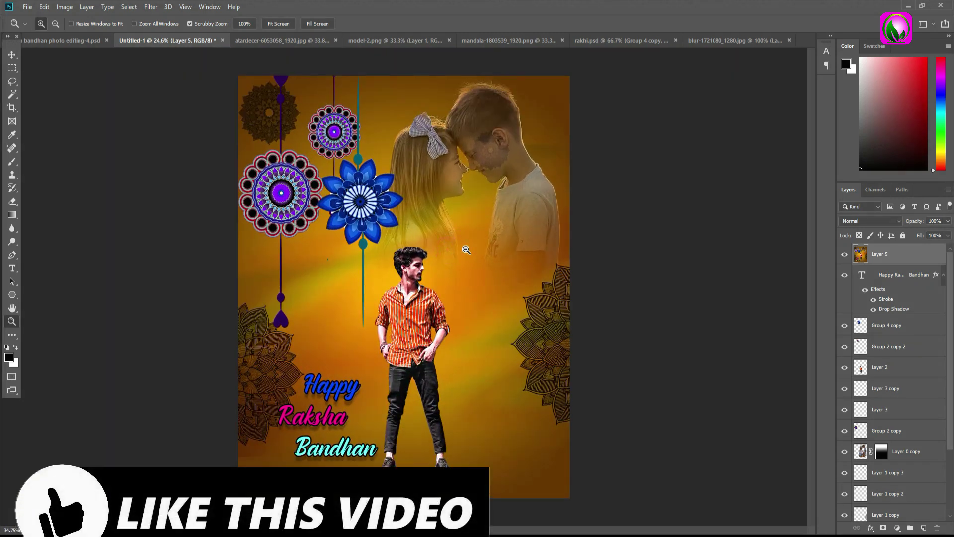